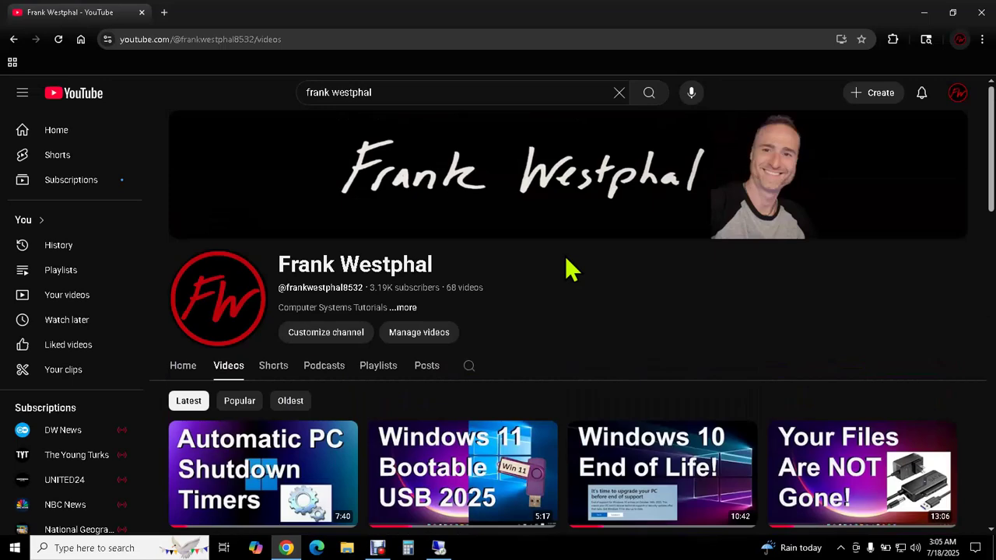
Check desktop1's Printers & scanners list, then minimize the remote session and Chrome.
scroll(572, 270, "down", 1)
scroll(576, 249, "up", 1)
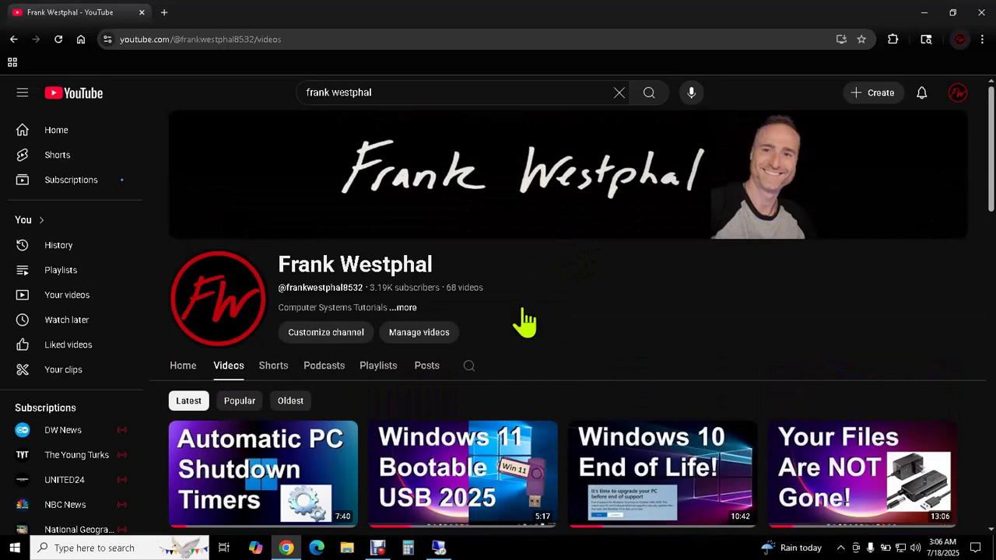
left_click(438, 546)
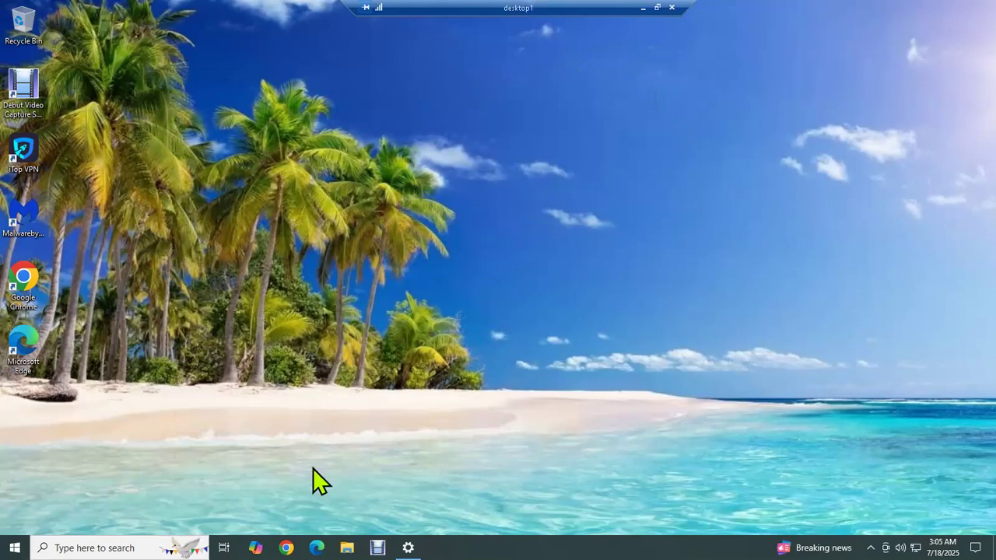
left_click(410, 548)
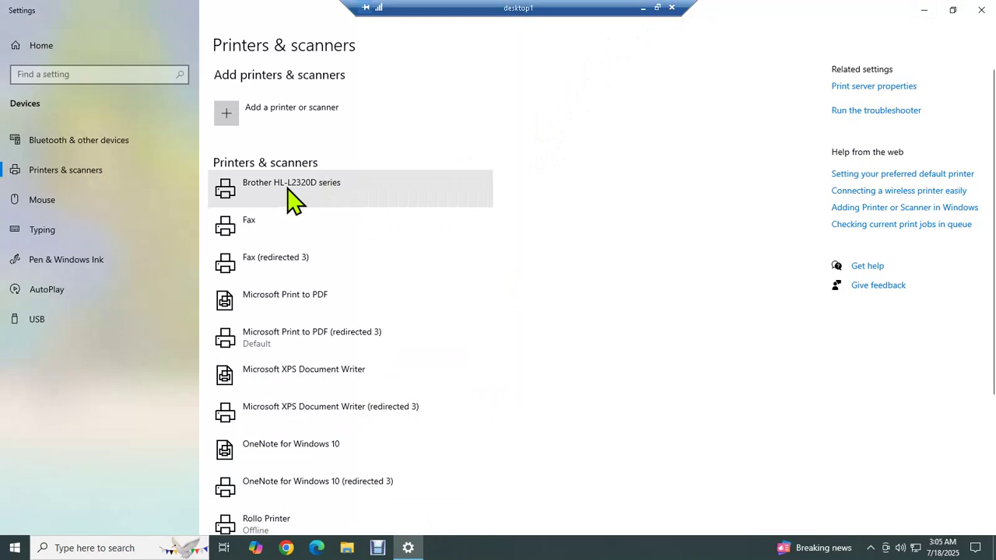
left_click(643, 7)
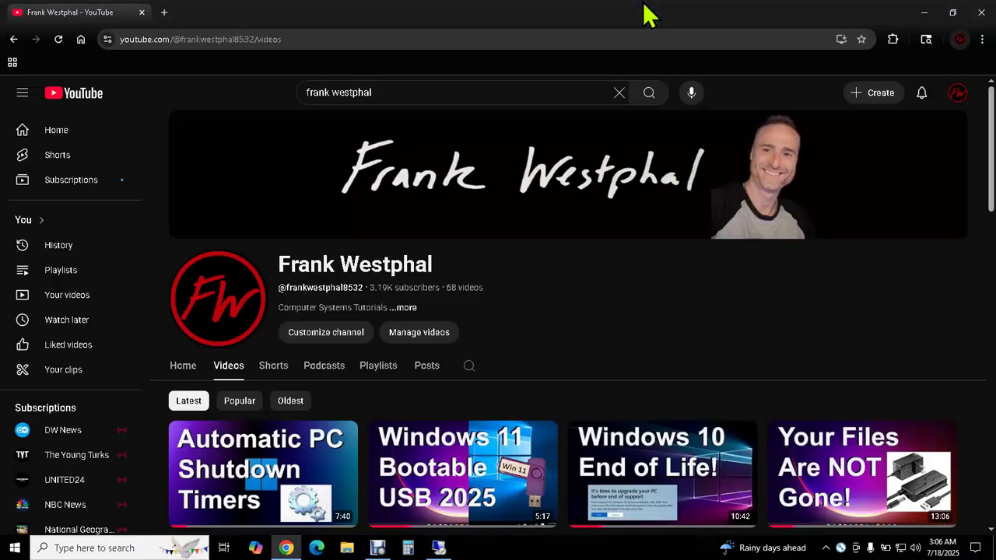
key("super+d")
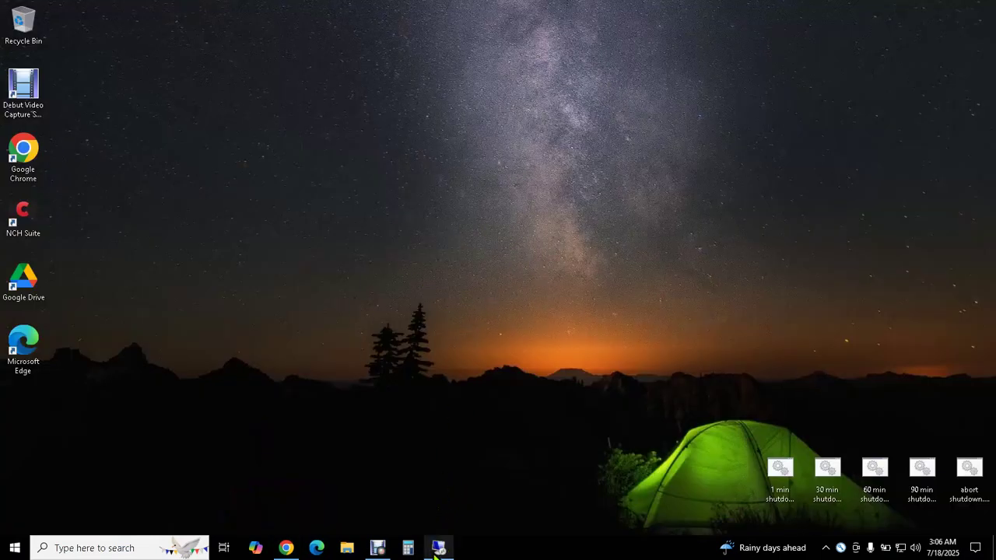
left_click(437, 550)
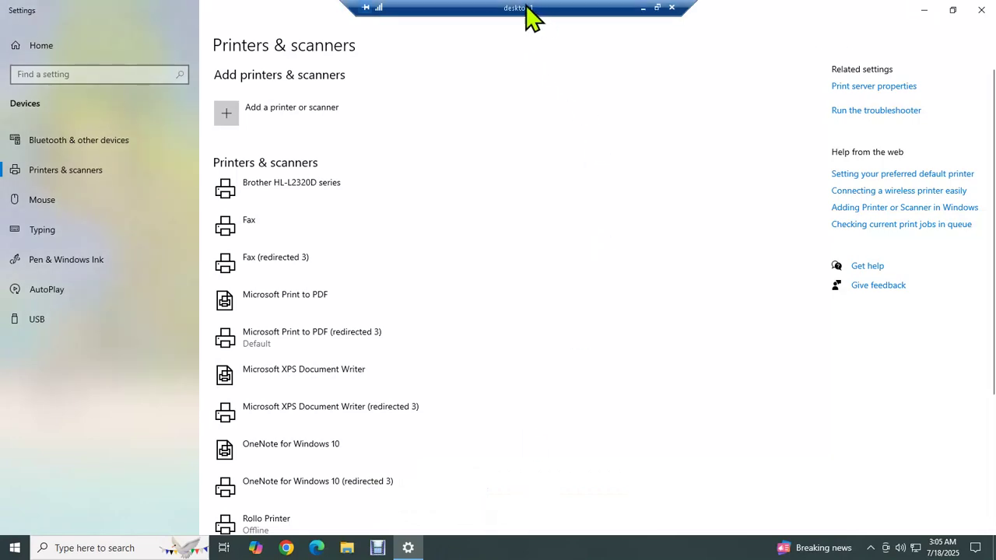
left_click(297, 191)
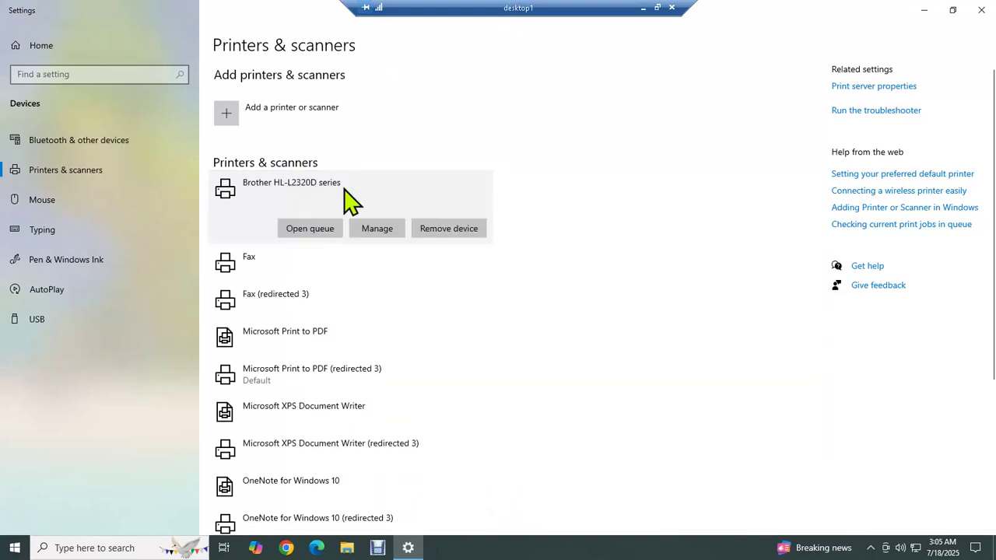
left_click(643, 9)
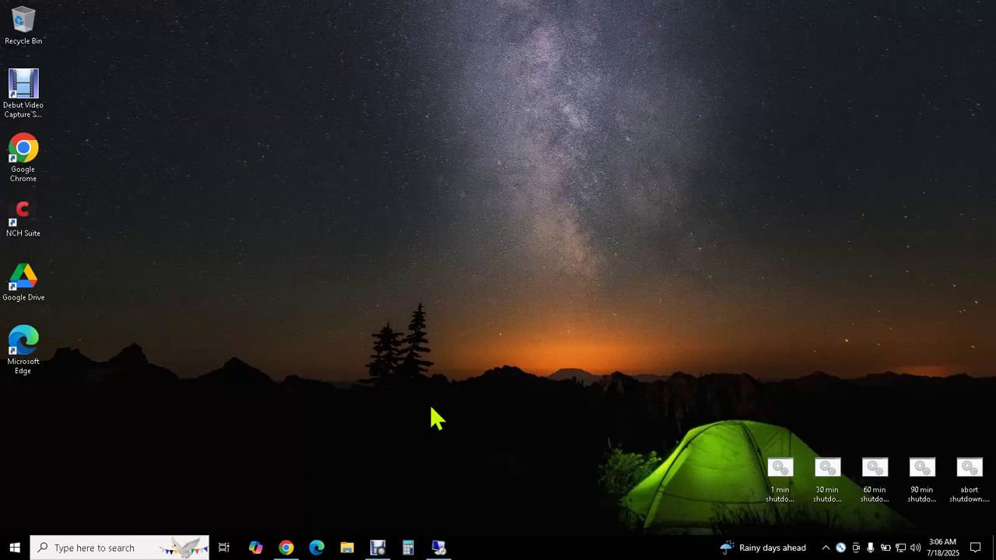
Open the laptop's Printers & scanners page and confirm the Brother printer is missing.
left_click(146, 546)
type("printer")
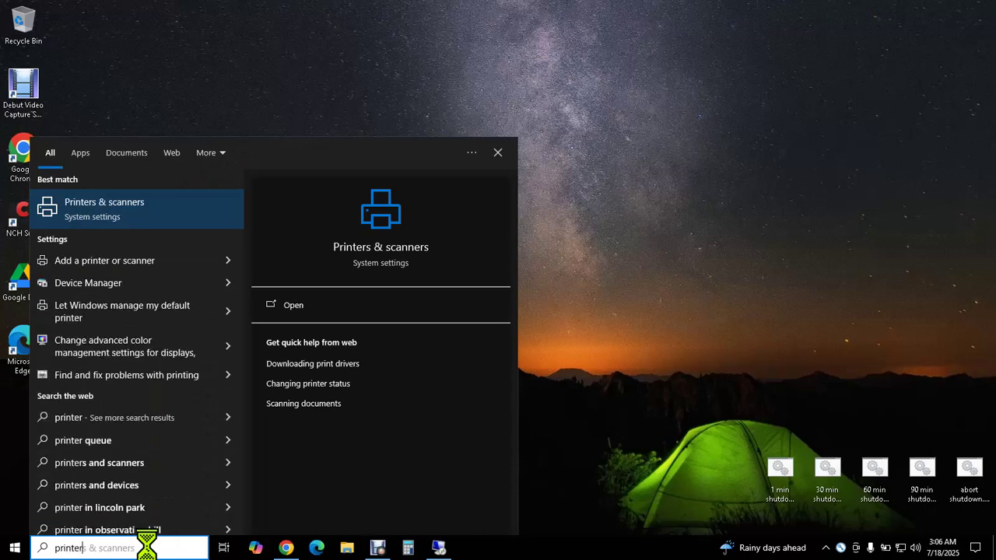
key("Return")
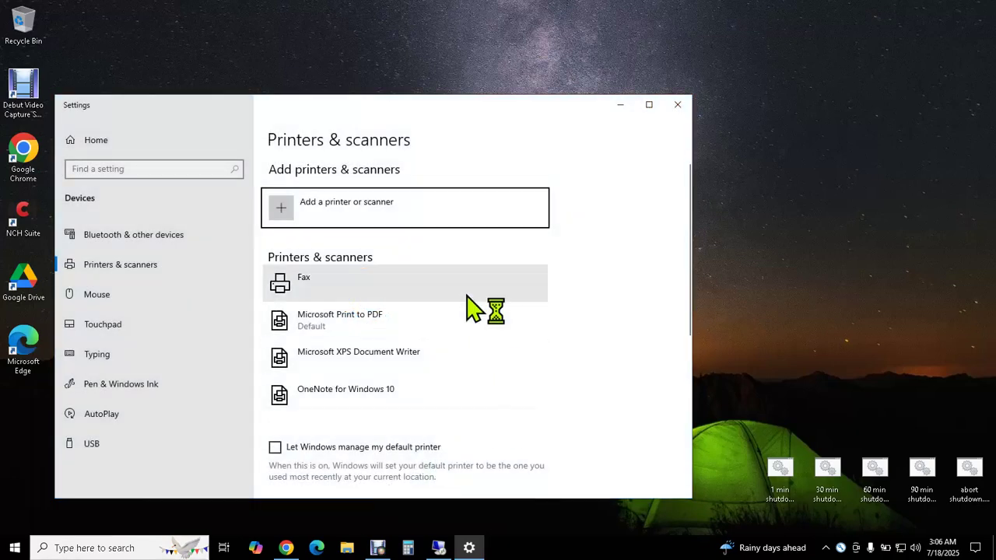
left_click_drag(447, 109, 550, 75)
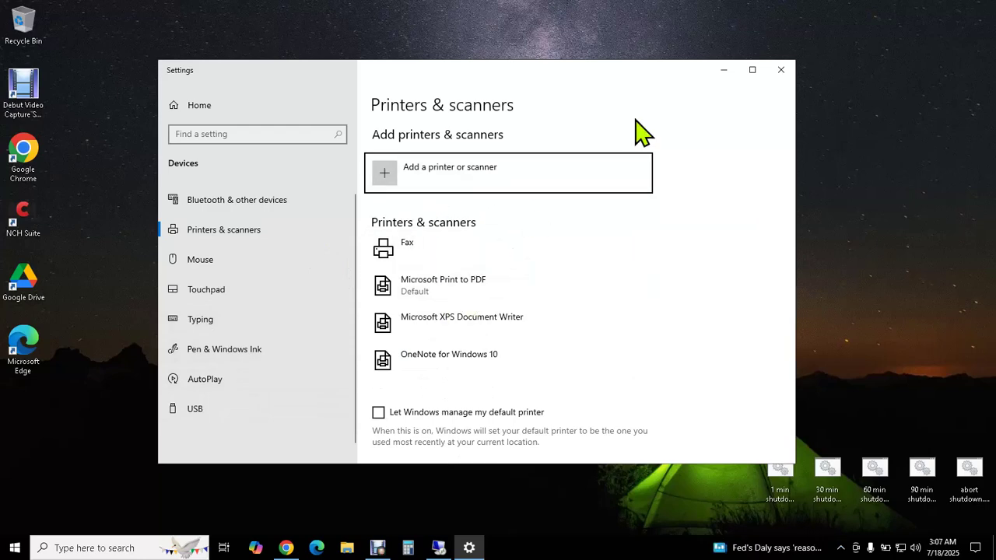
Close Settings on both the laptop and desktop1, and open desktop1's search.
left_click(781, 70)
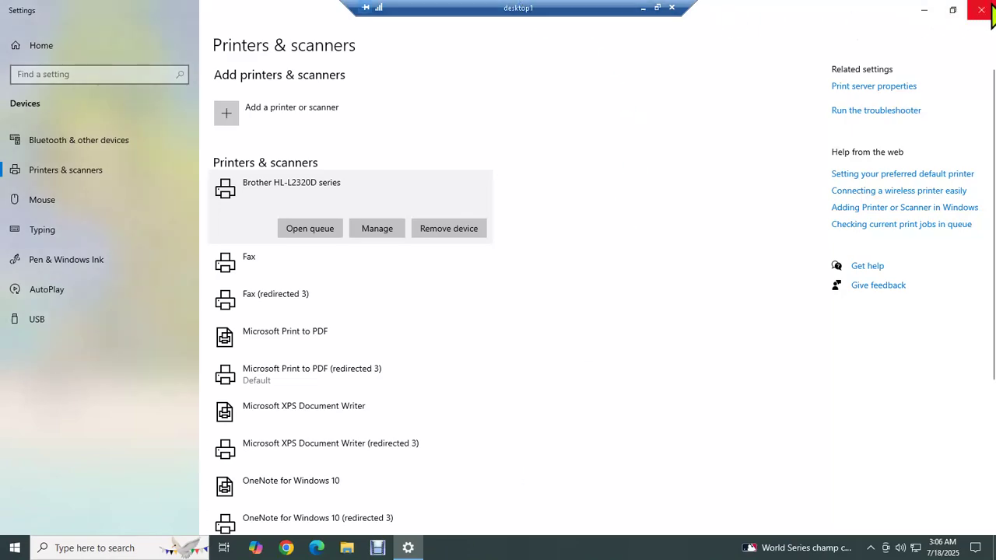
left_click(992, 16)
left_click(104, 545)
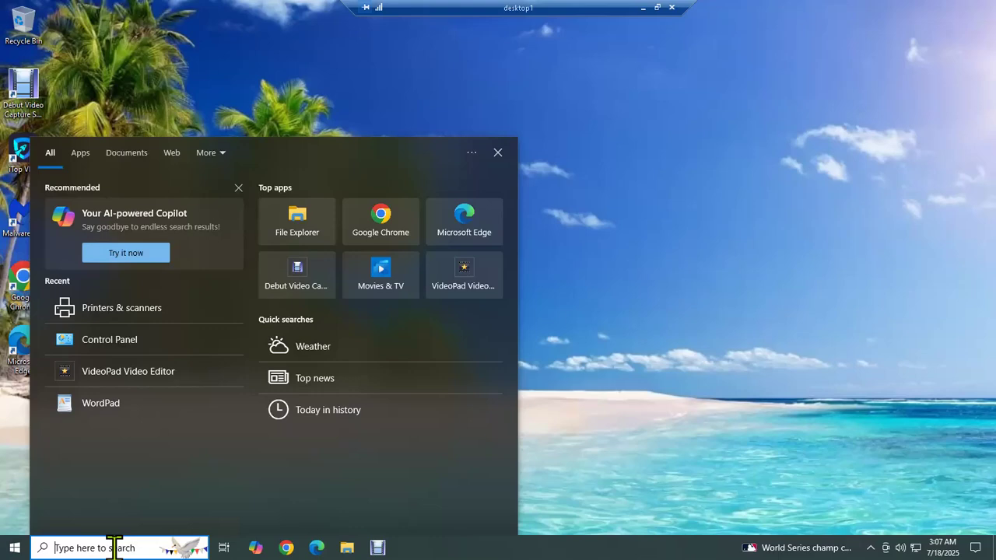
Open desktop1's advanced sharing settings and expand the Private and Guest or Public profiles.
type("control")
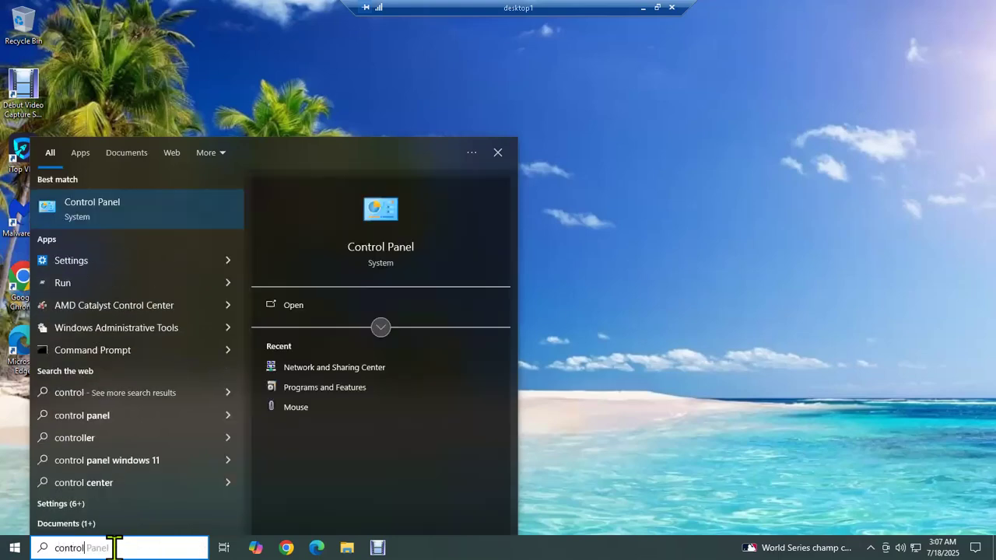
left_click(175, 202)
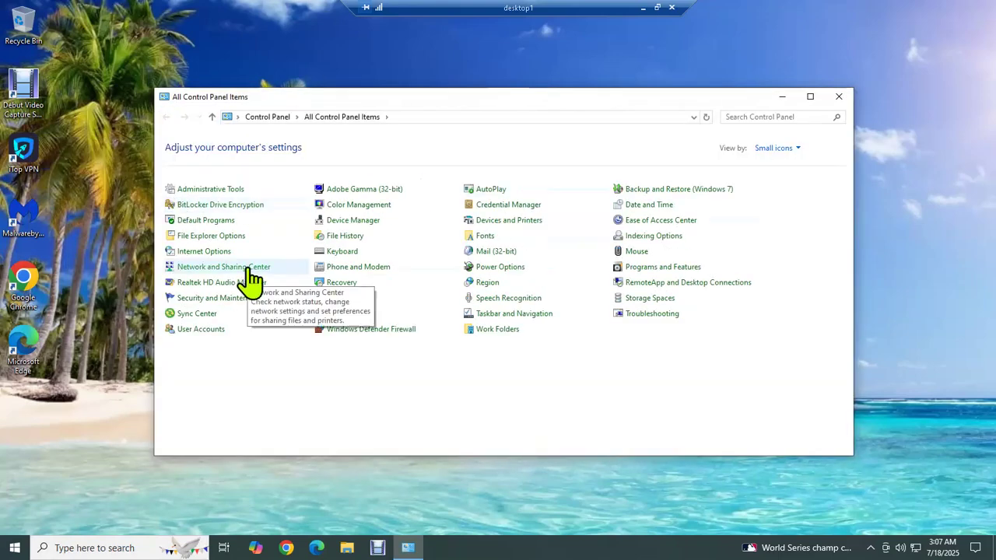
left_click(248, 269)
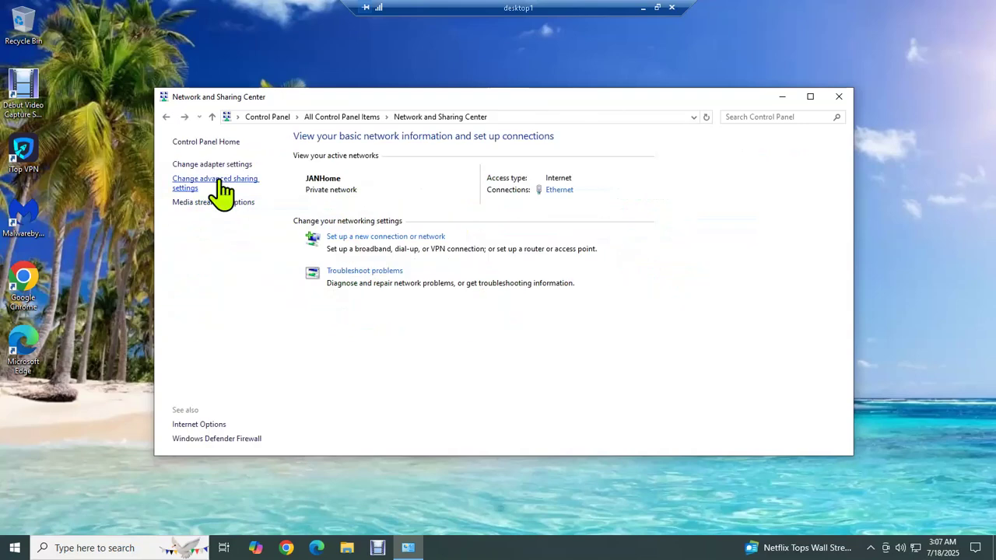
left_click(221, 181)
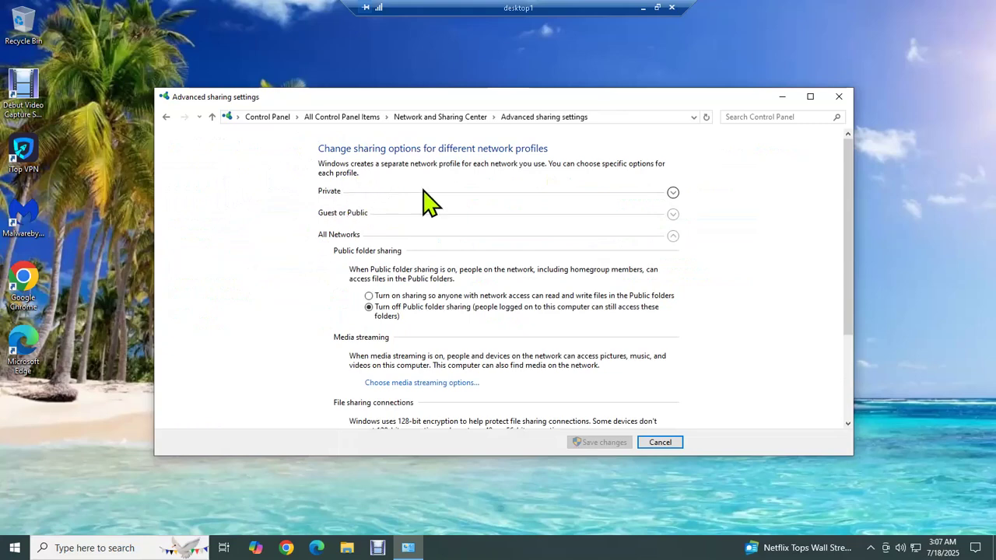
left_click(673, 192)
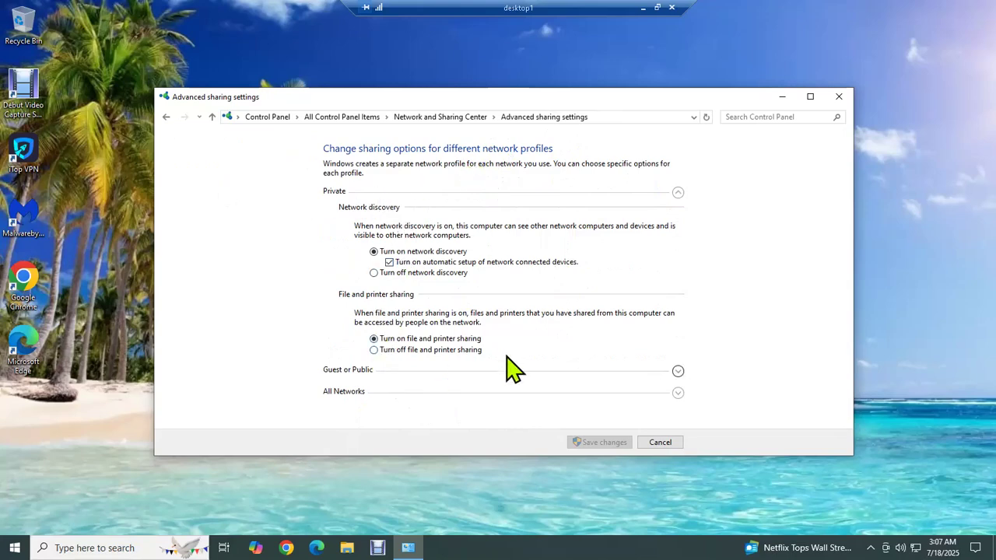
left_click(677, 372)
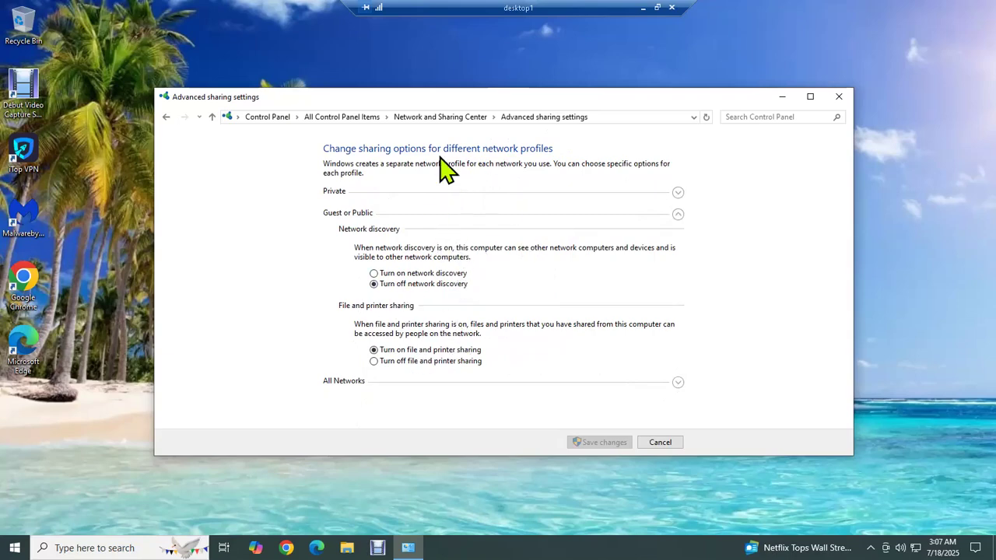
Open desktop1's Ethernet properties to confirm the JANHome network uses the Private profile.
left_click(134, 548)
type("net")
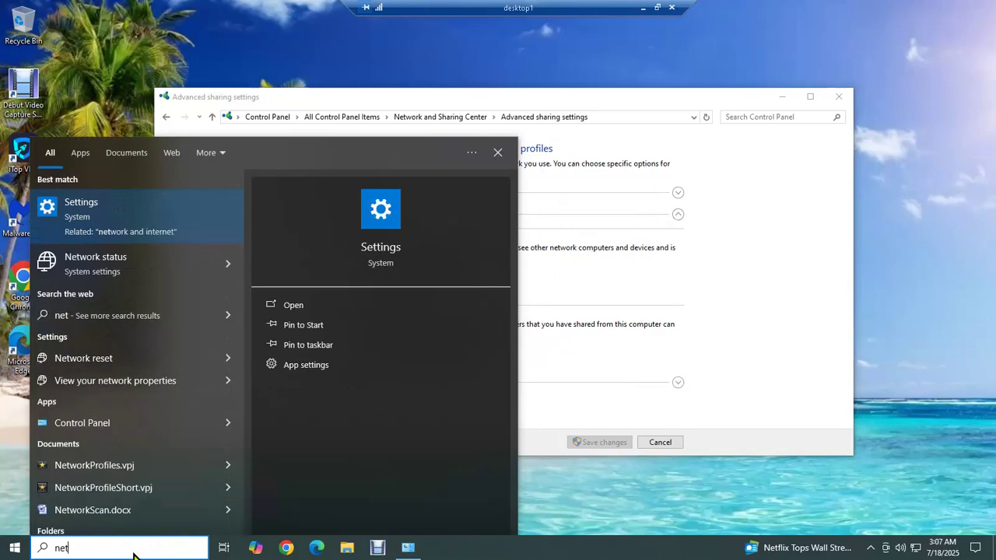
left_click(97, 263)
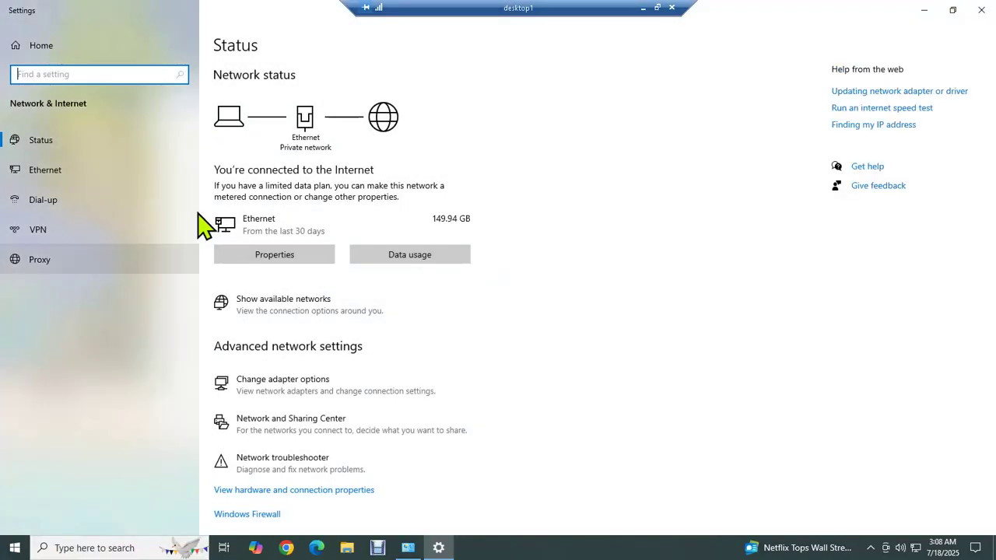
left_click(262, 257)
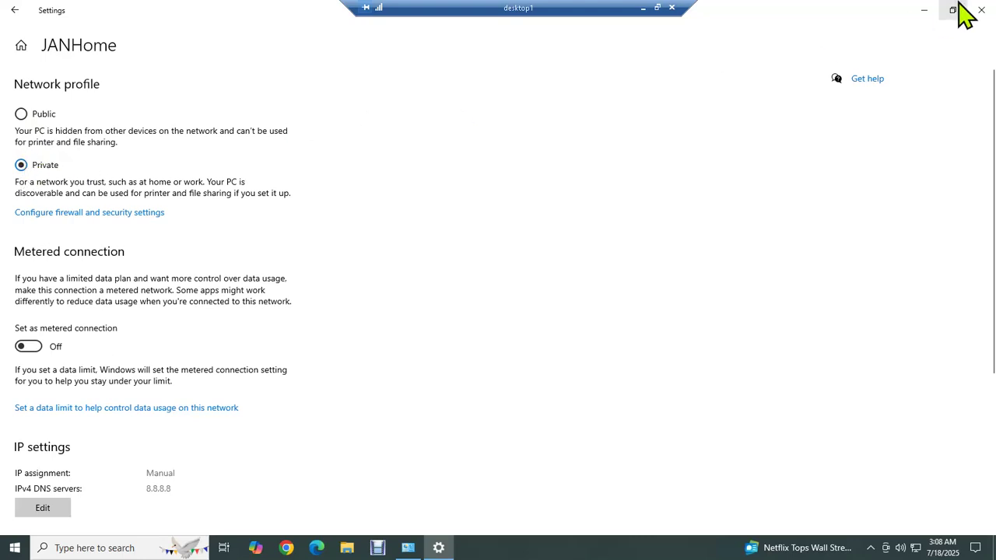
Toggle Private file and printer sharing off and on, then cancel without saving.
left_click(982, 9)
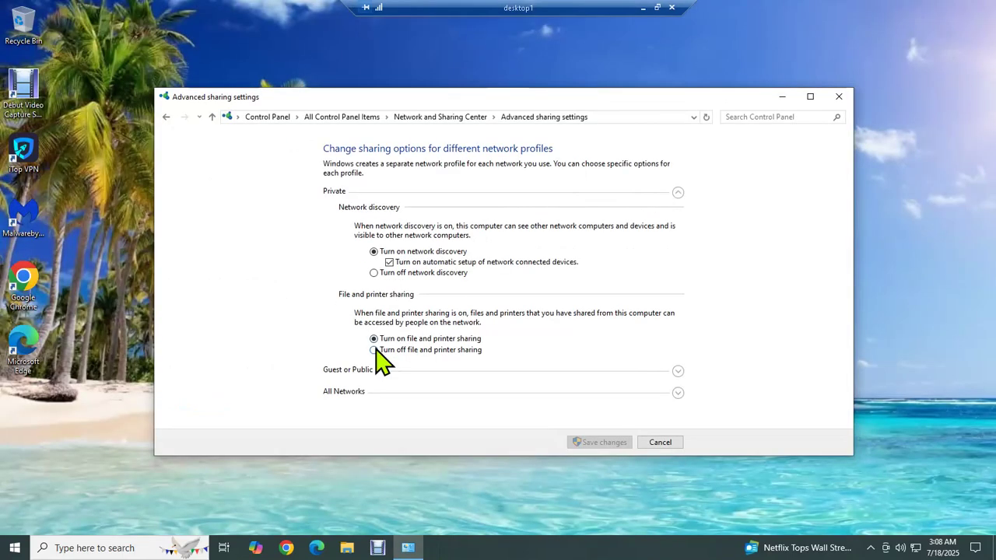
left_click(374, 349)
left_click(374, 340)
left_click(658, 442)
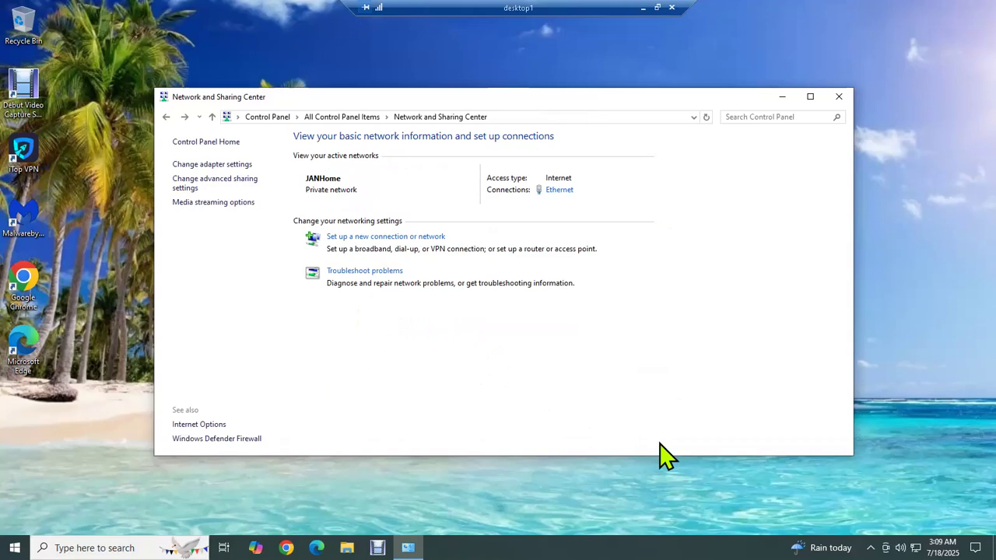
Open the Brother HL-L2320D series printer properties from desktop1's Printers & scanners.
left_click(116, 548)
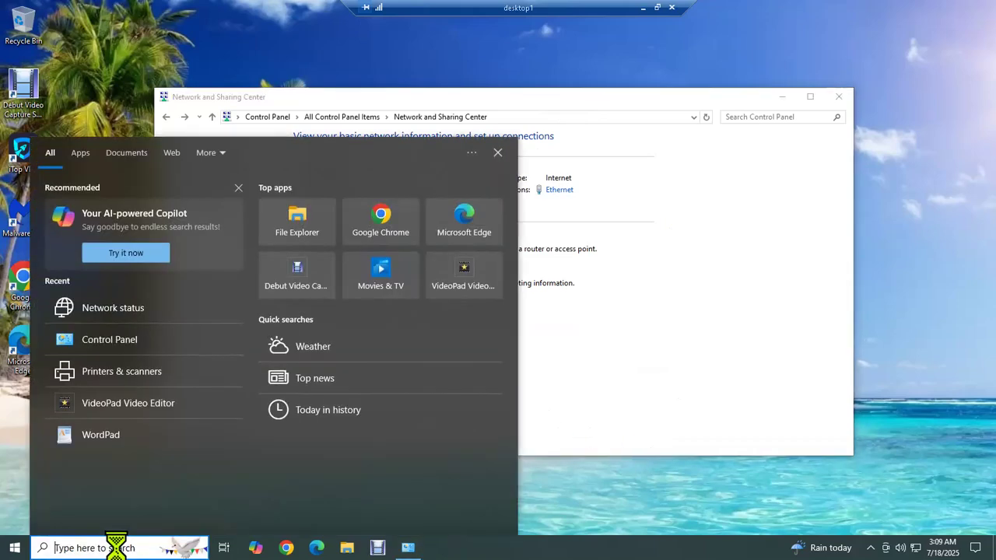
type("printer")
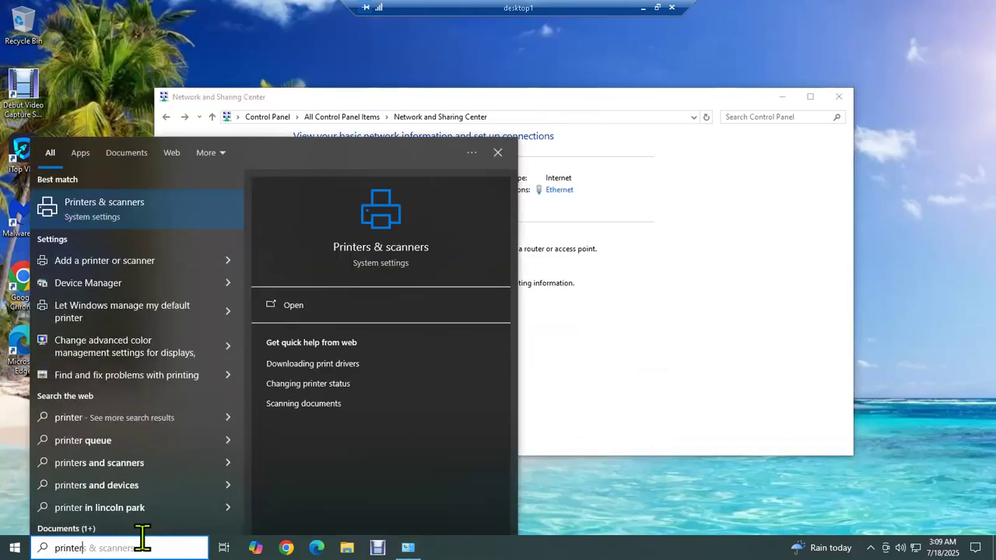
left_click(149, 204)
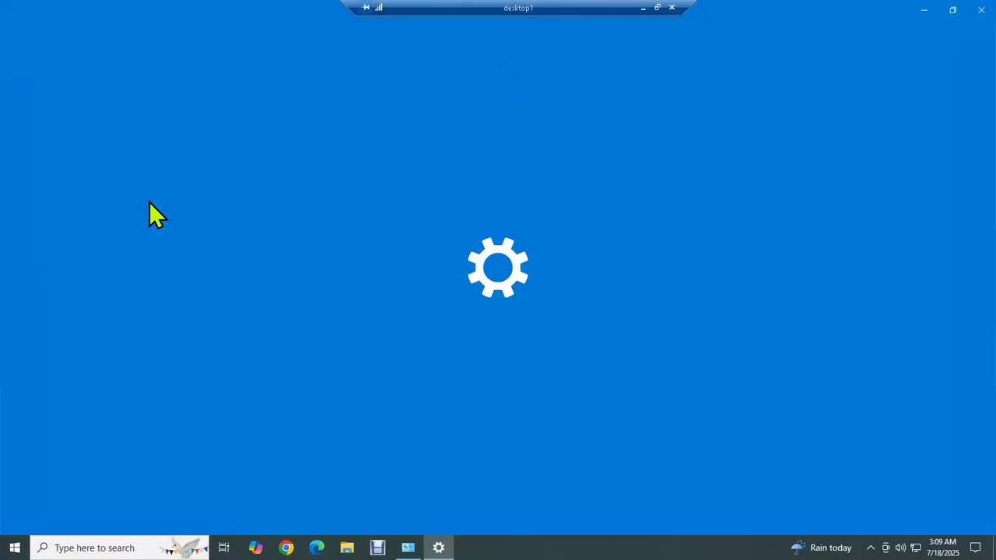
left_click(332, 194)
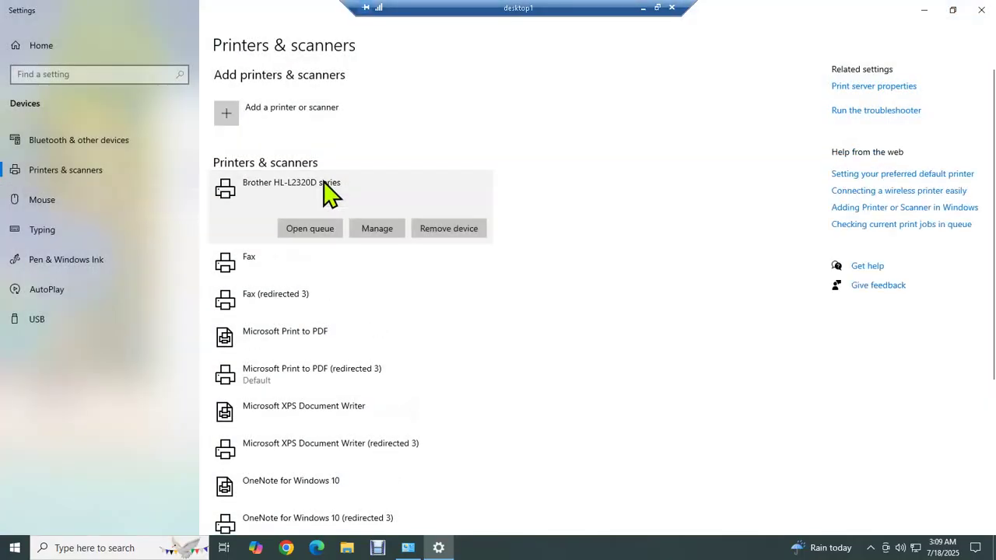
left_click(377, 231)
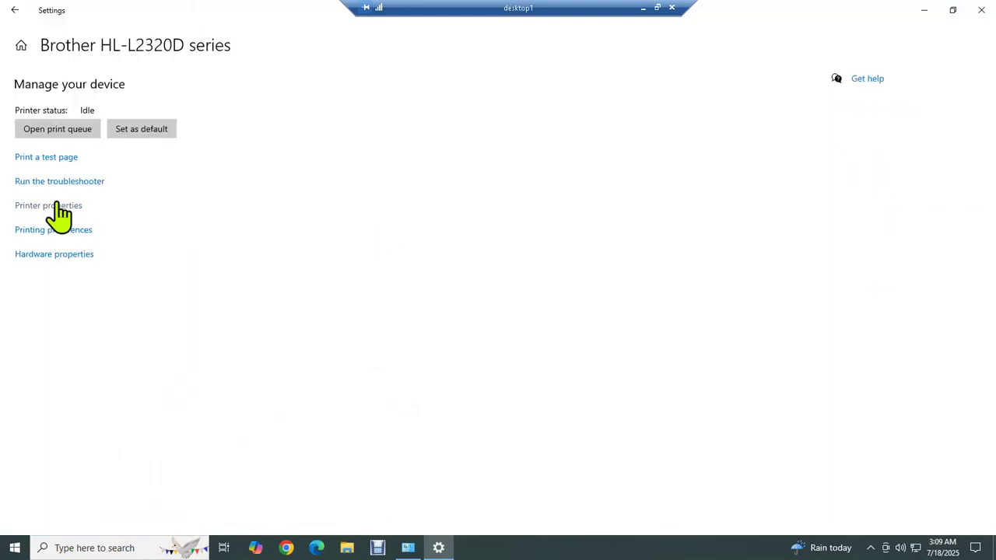
left_click(60, 211)
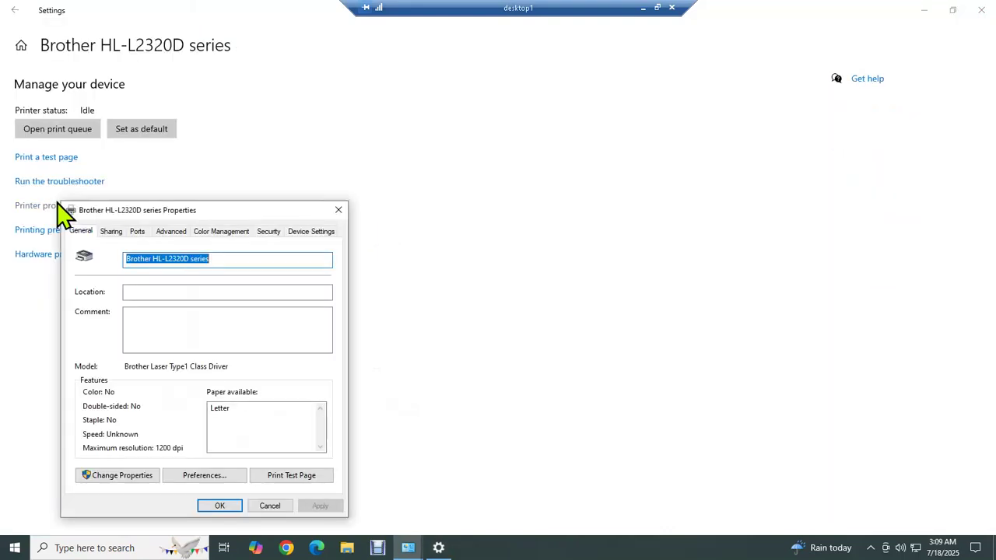
Share the Brother HL-L2320D series printer under share name 'Brother' and apply it.
left_click(114, 232)
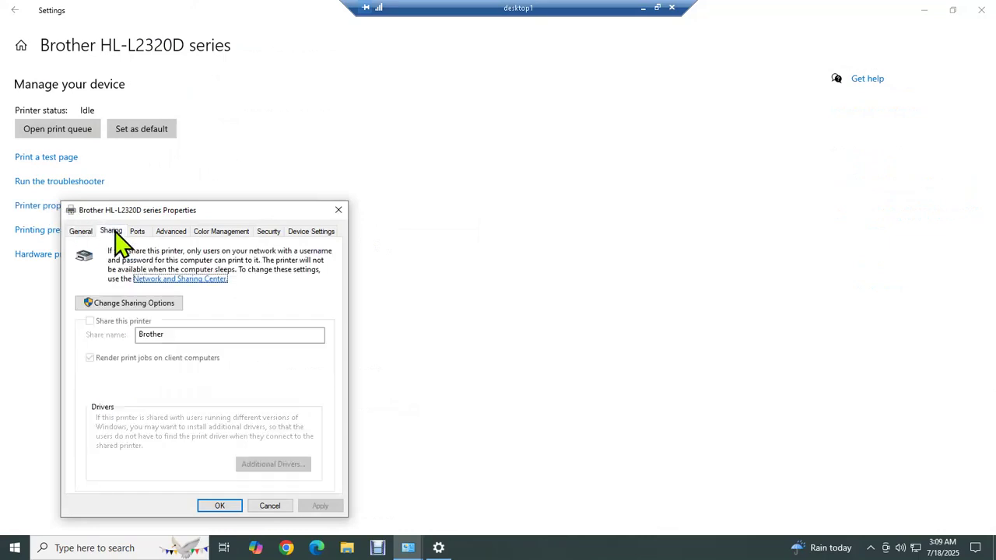
left_click(116, 305)
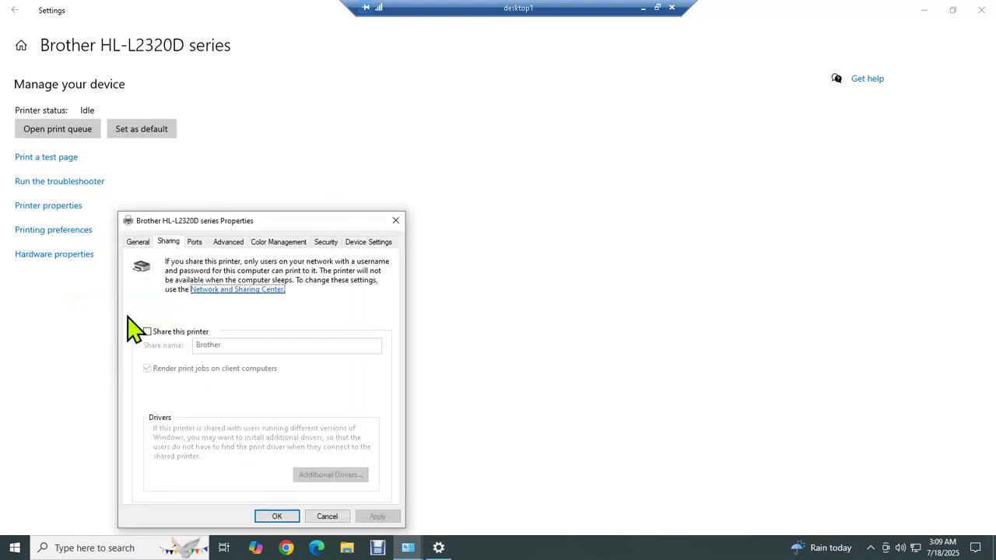
left_click(147, 333)
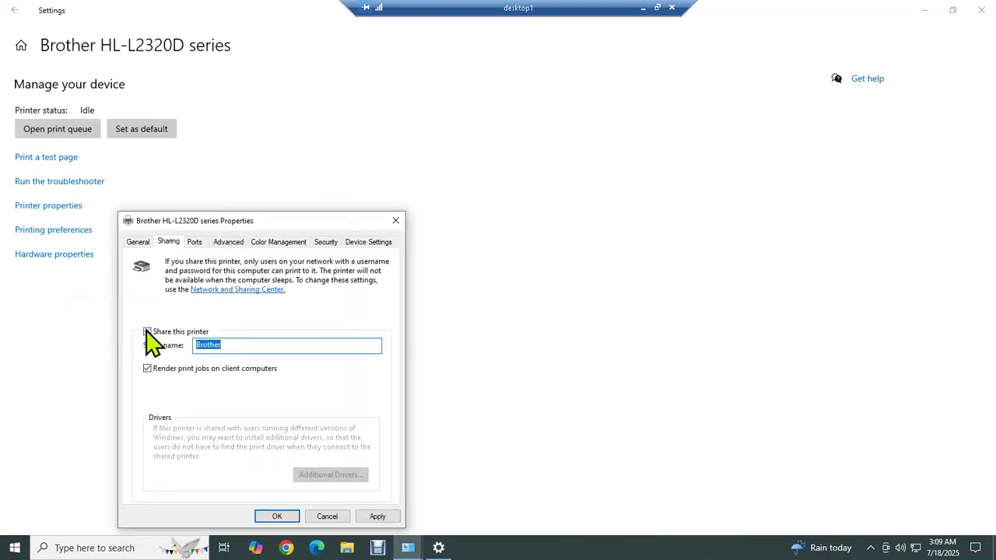
left_click(242, 343)
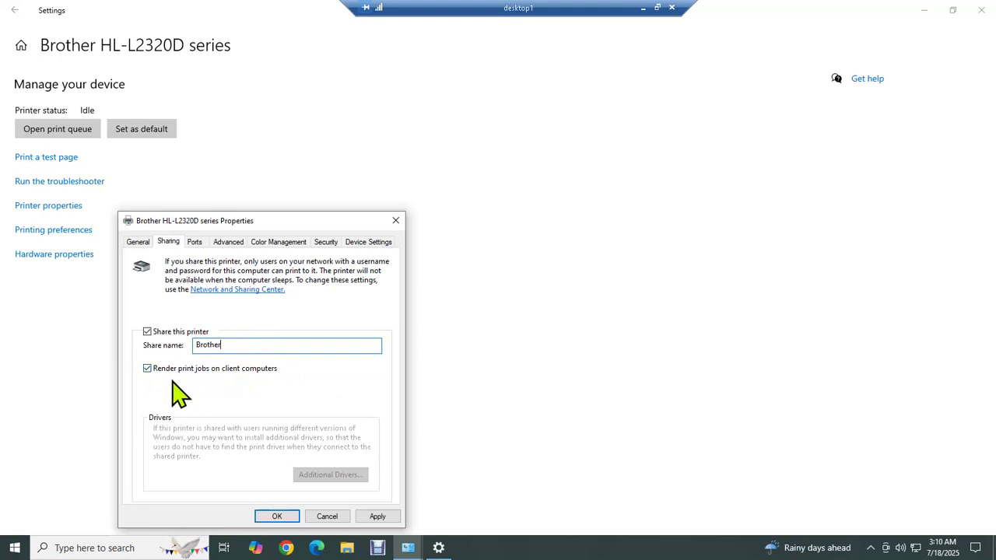
left_click(378, 517)
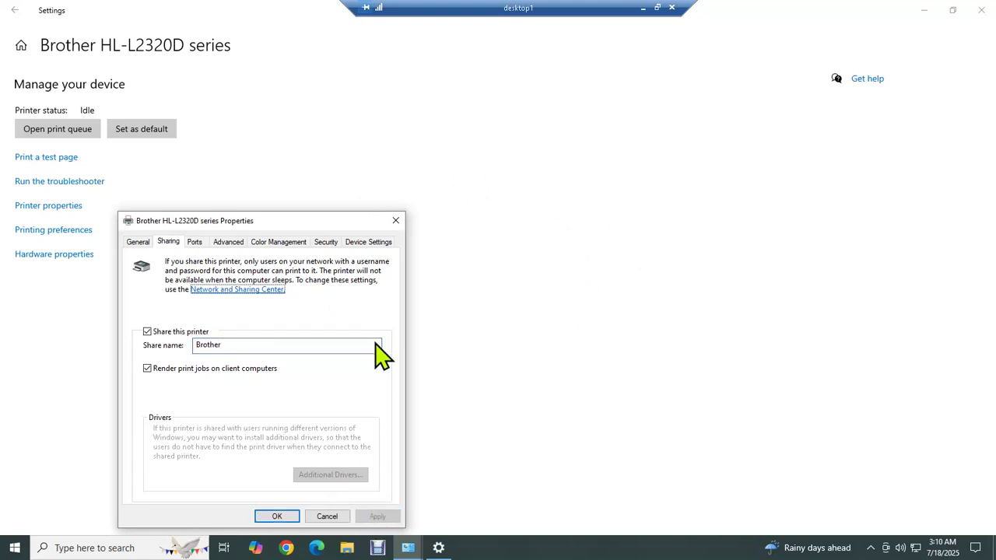
left_click(327, 242)
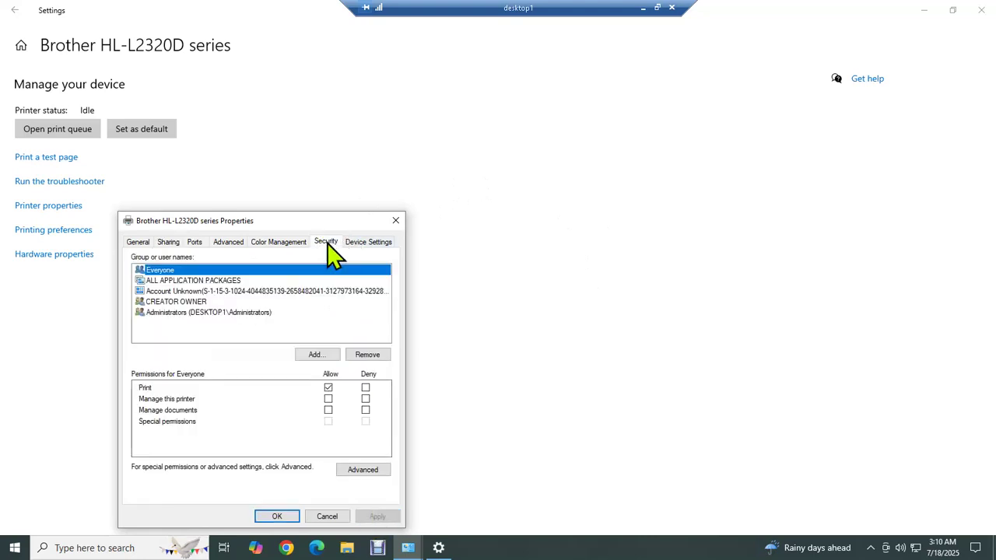
Remove ALL APPLICATION PACKAGES, the unknown account, CREATOR OWNER and Administrators, leaving only Everyone.
left_click(201, 282)
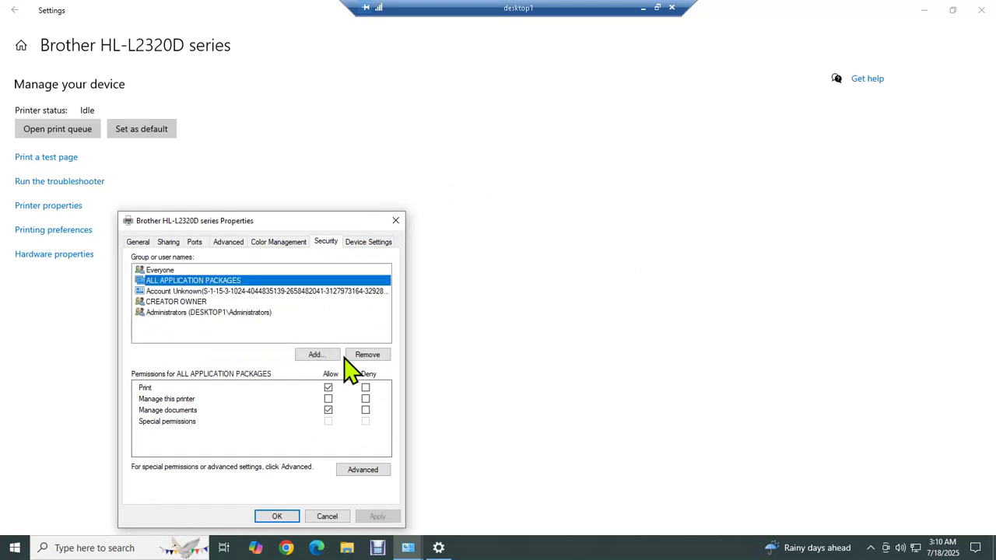
left_click(371, 355)
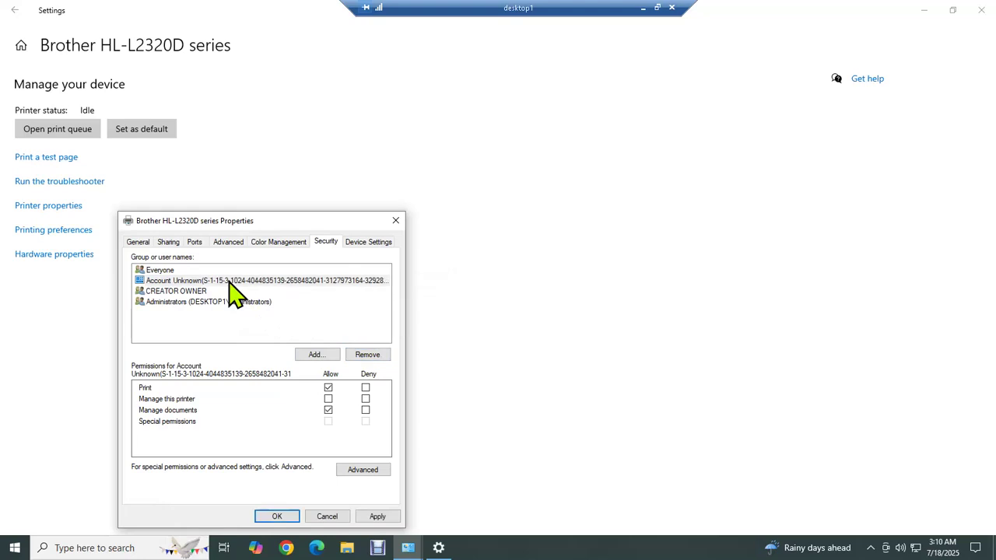
left_click(230, 281)
left_click(368, 354)
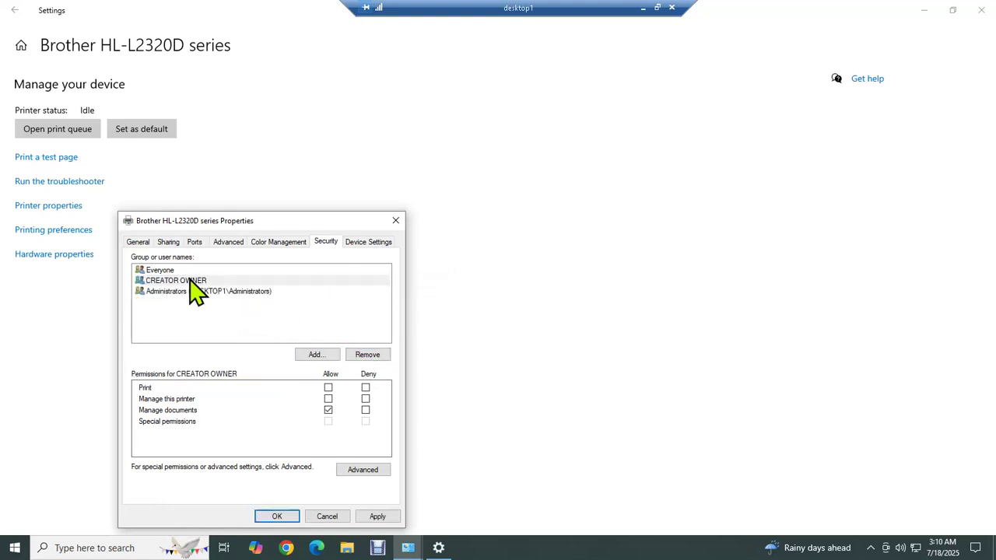
left_click(190, 281)
left_click(365, 355)
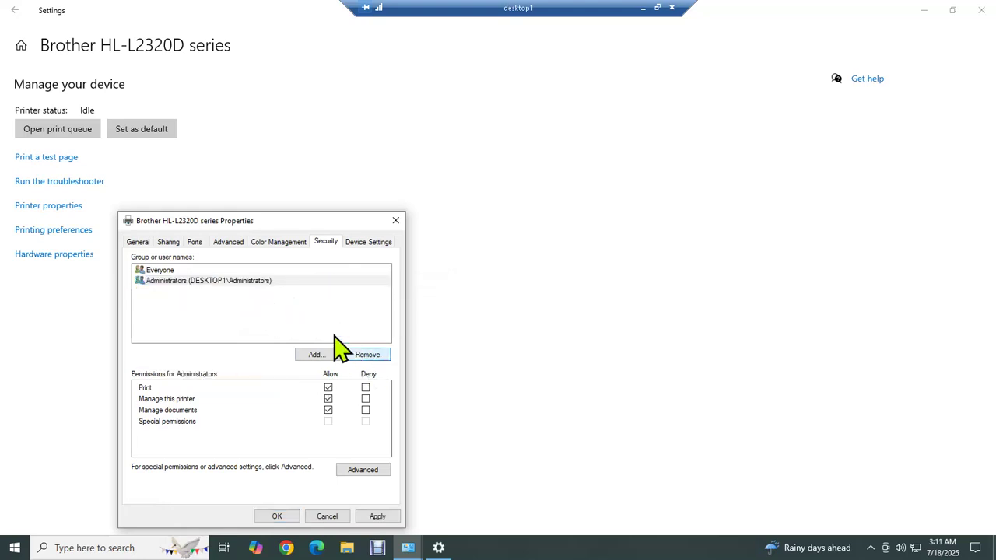
left_click(225, 282)
left_click(367, 355)
left_click(172, 272)
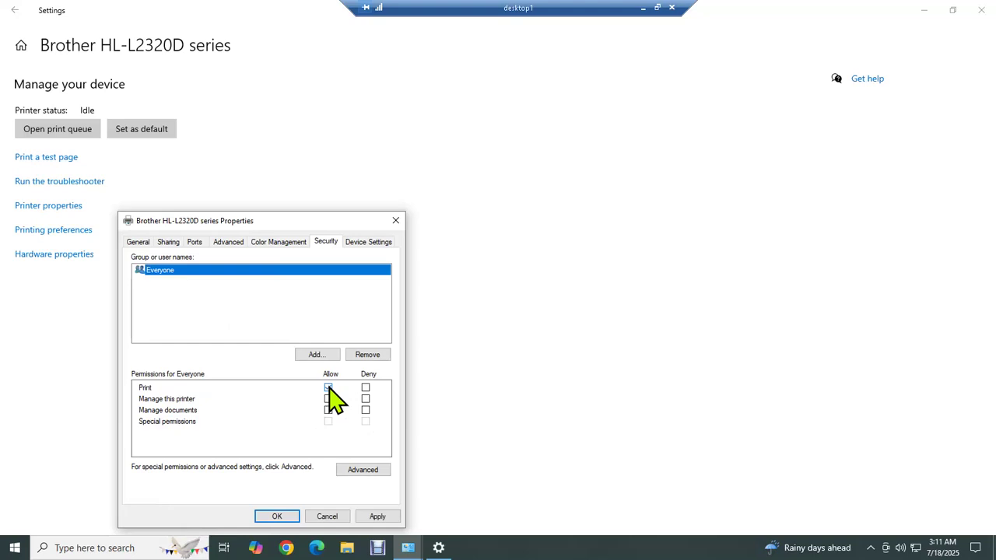
Apply the Everyone-only Print permission and close the printer properties.
left_click(169, 242)
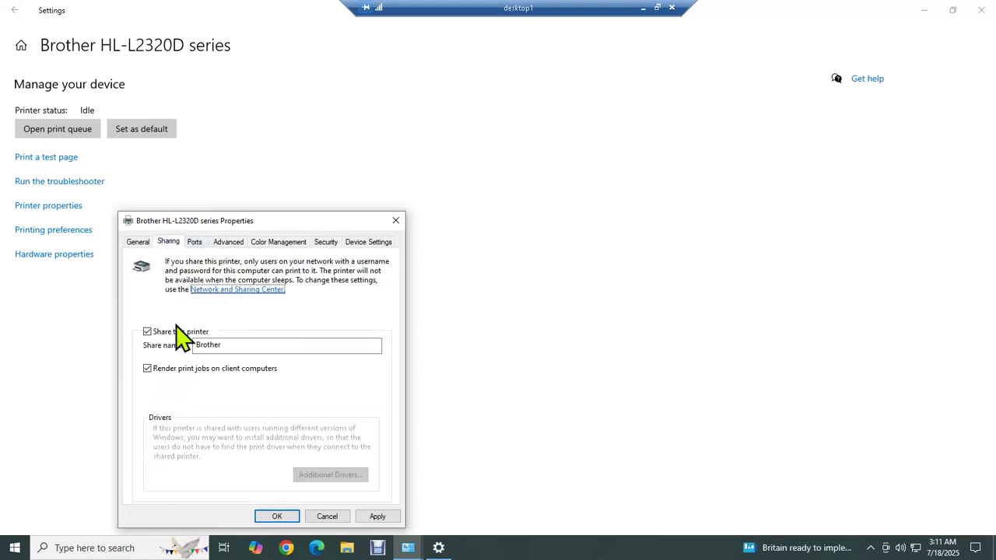
left_click(323, 242)
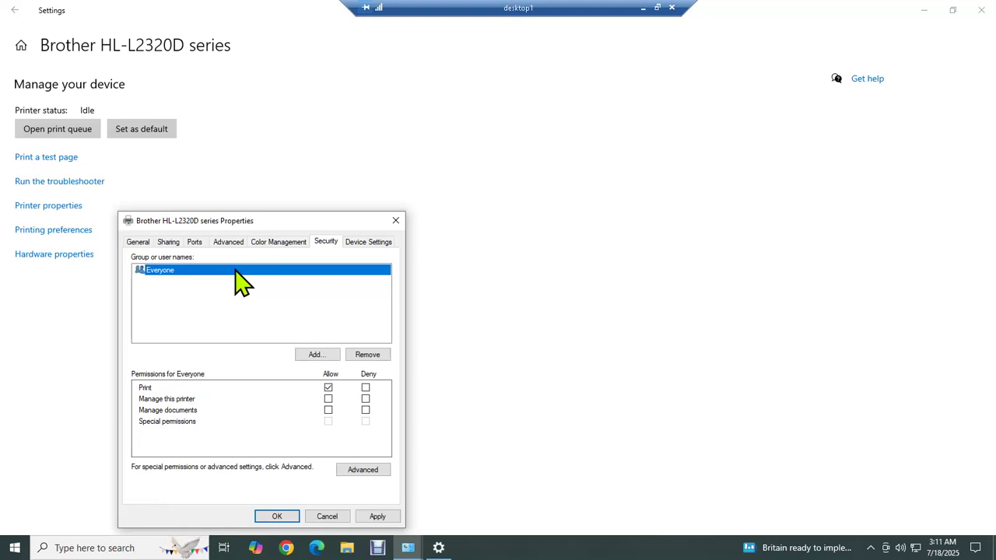
left_click(378, 516)
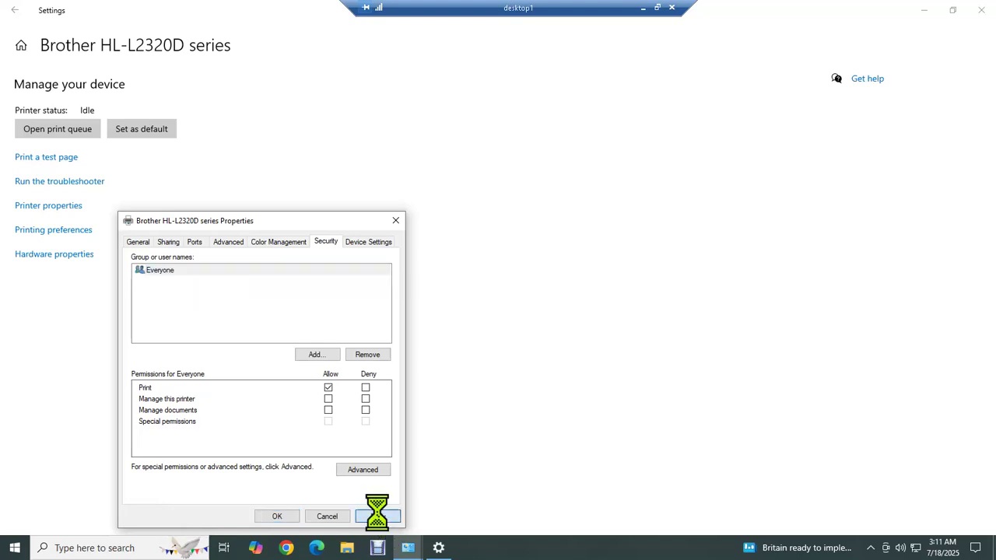
left_click(277, 516)
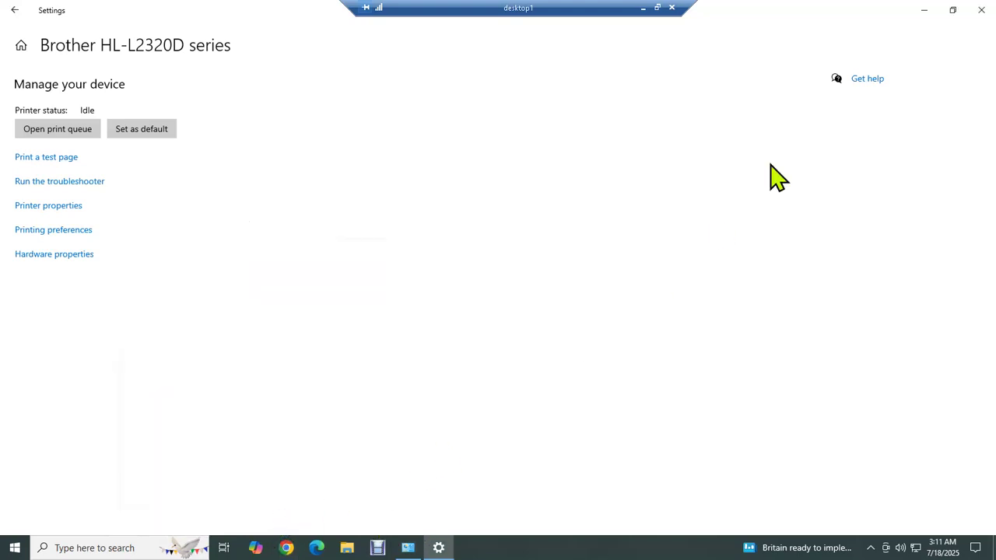
Close DESKTOP1's Settings and Network and Sharing Center, then return to the laptop's search.
left_click(982, 7)
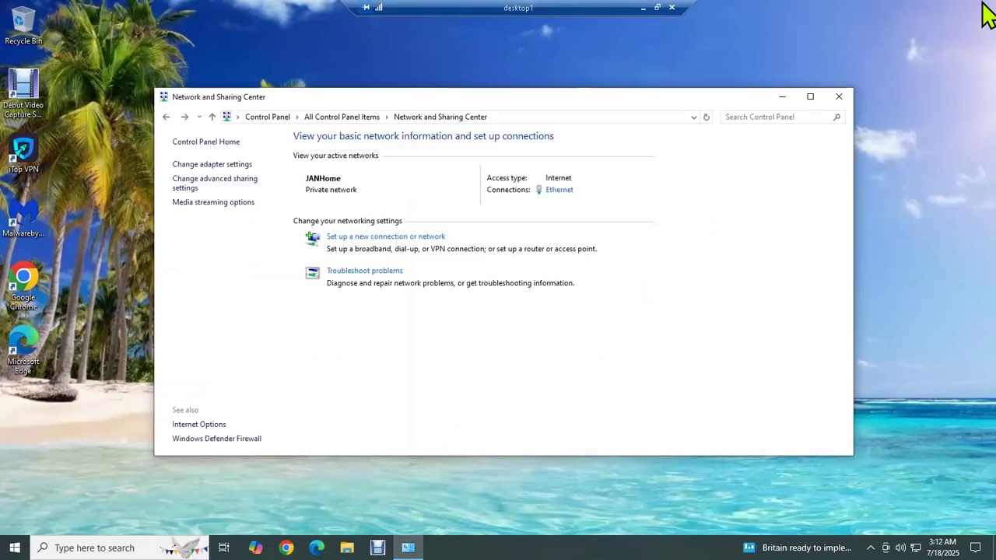
left_click(838, 97)
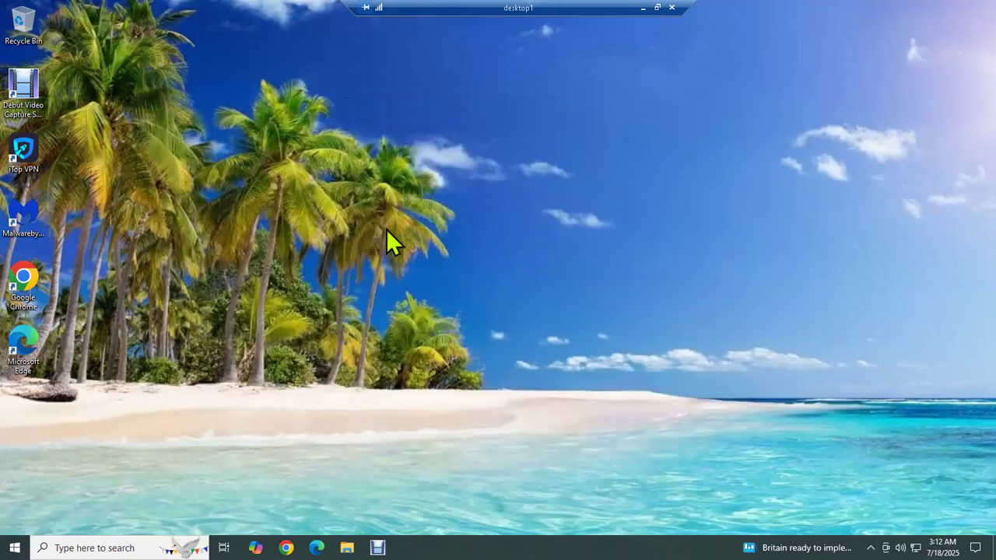
left_click(642, 8)
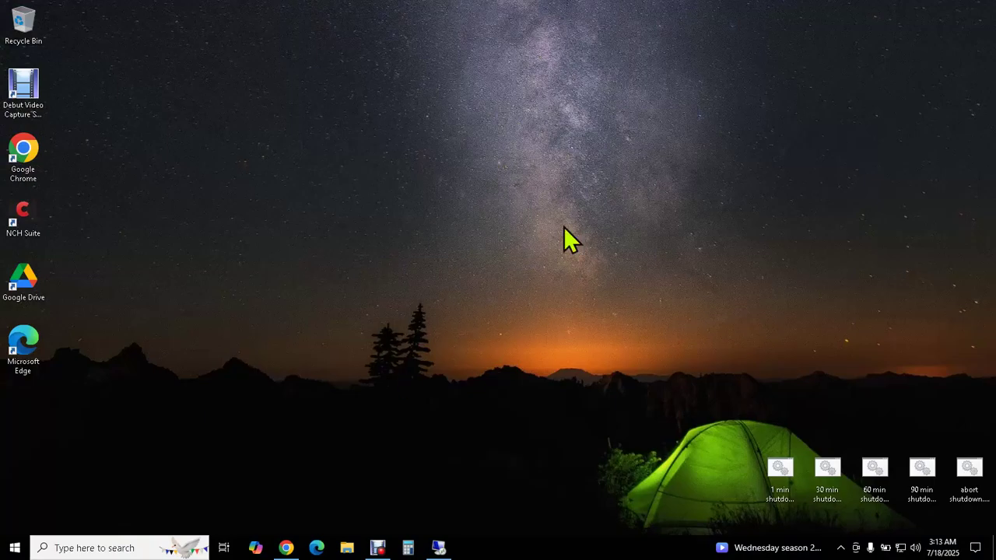
left_click(439, 548)
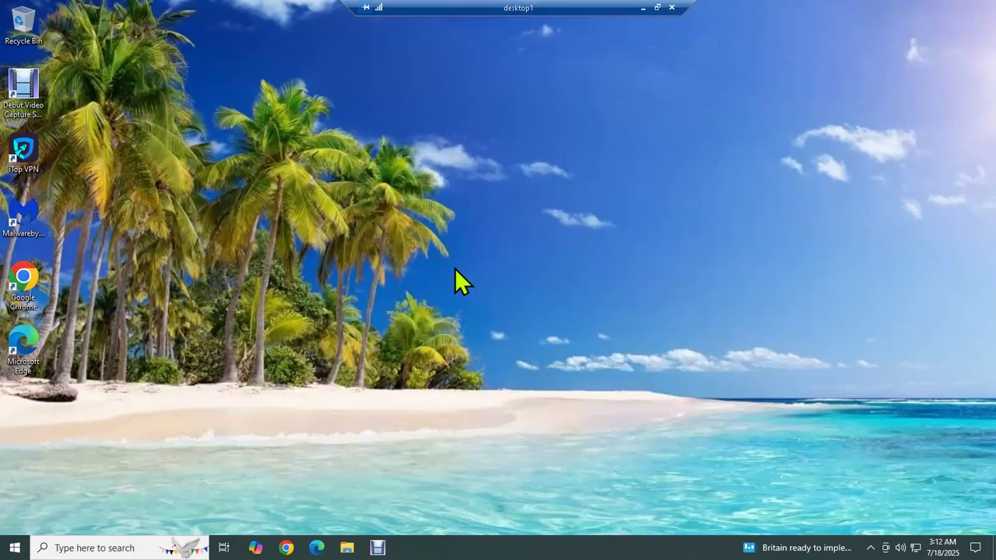
left_click(644, 8)
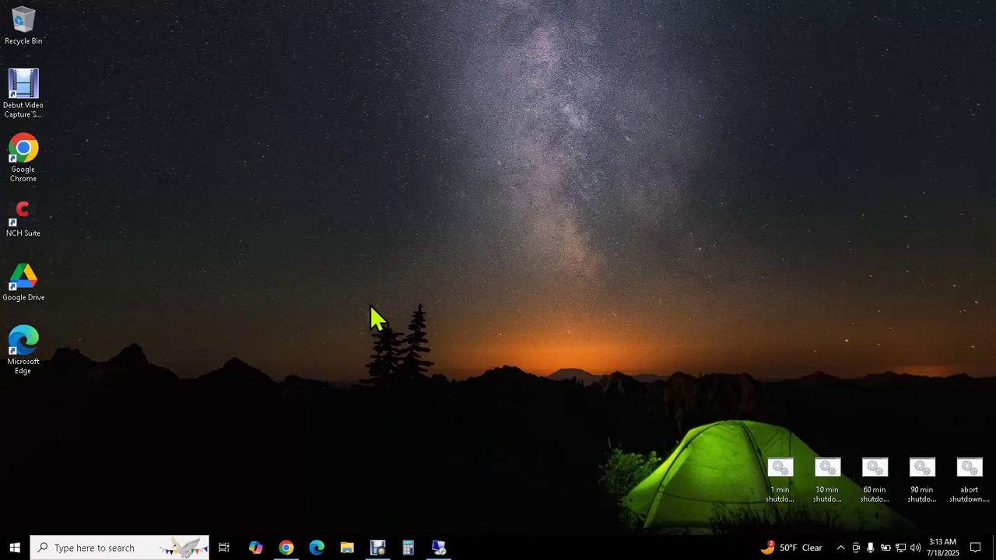
left_click(123, 545)
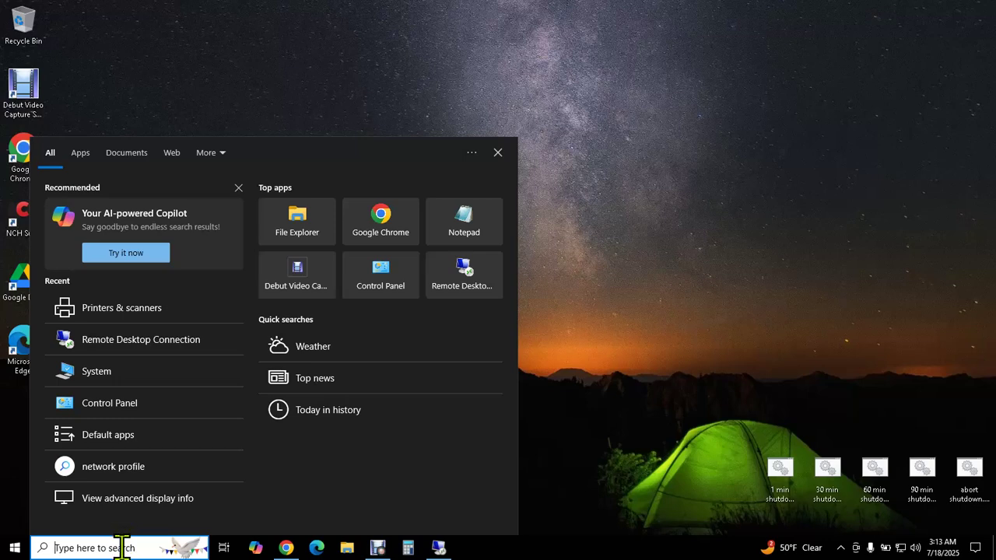
Check the laptop's Private discovery and file sharing are on, then cancel unchanged.
type("control")
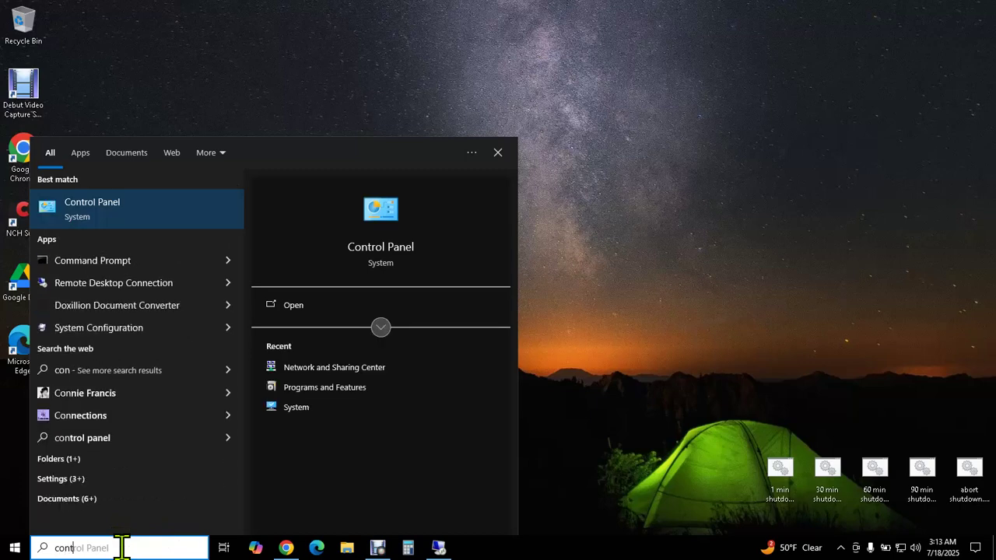
left_click(131, 211)
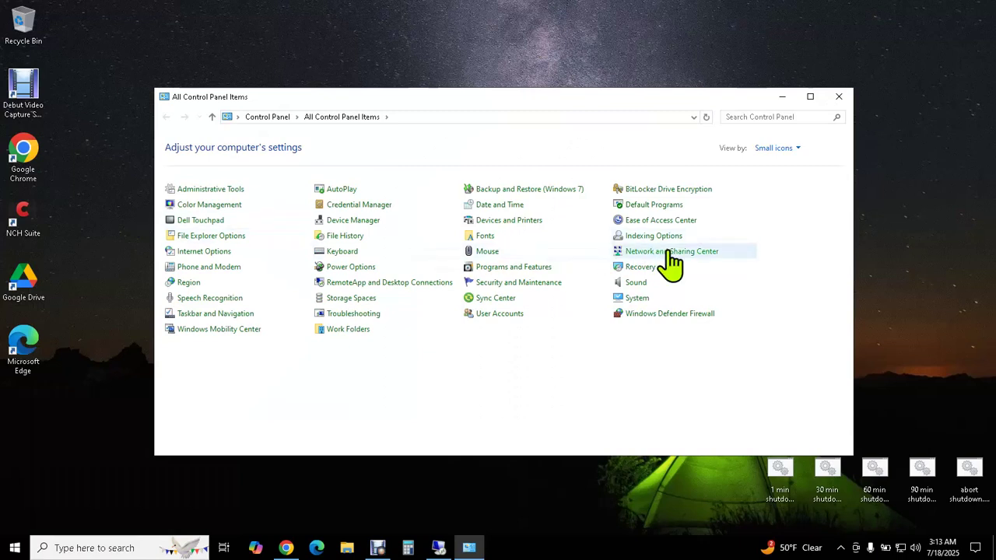
left_click(668, 253)
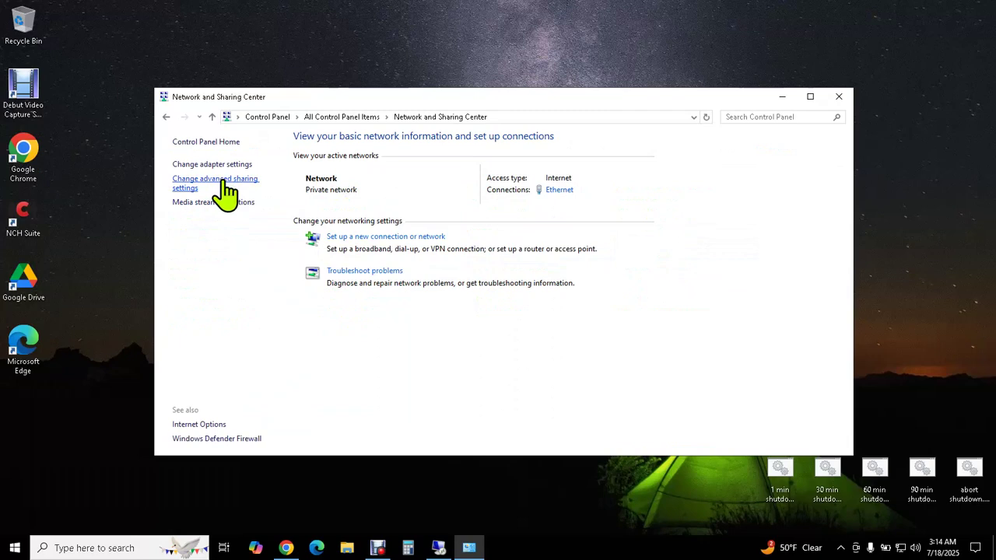
left_click(224, 183)
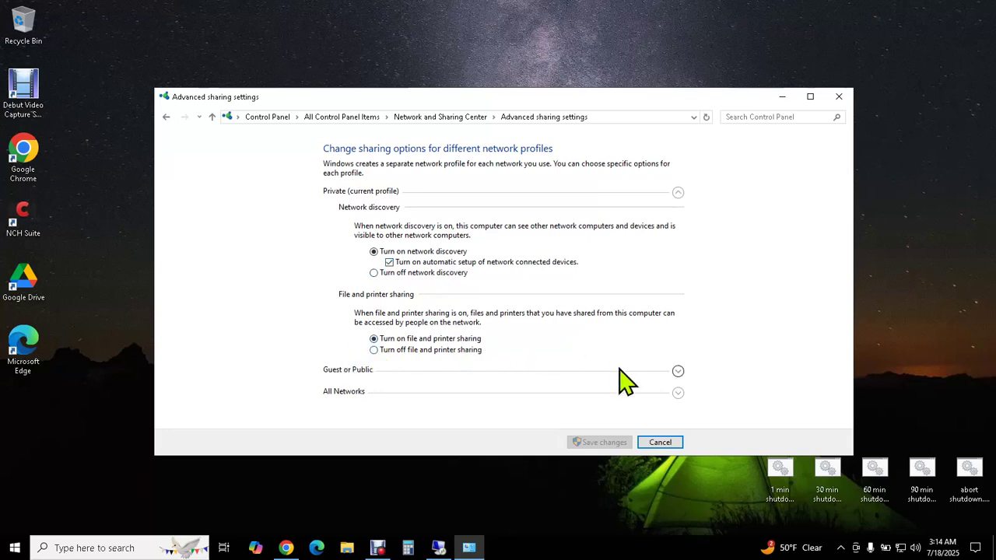
left_click(649, 443)
Close Network and Sharing Center, open Printers & scanners via a 'printers' search, and start adding a printer.
left_click(839, 96)
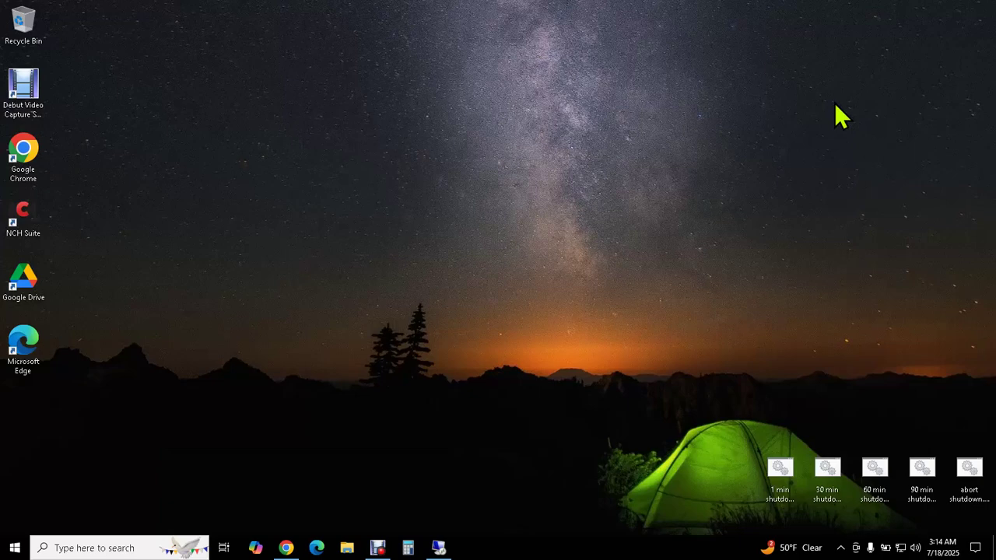
left_click(115, 542)
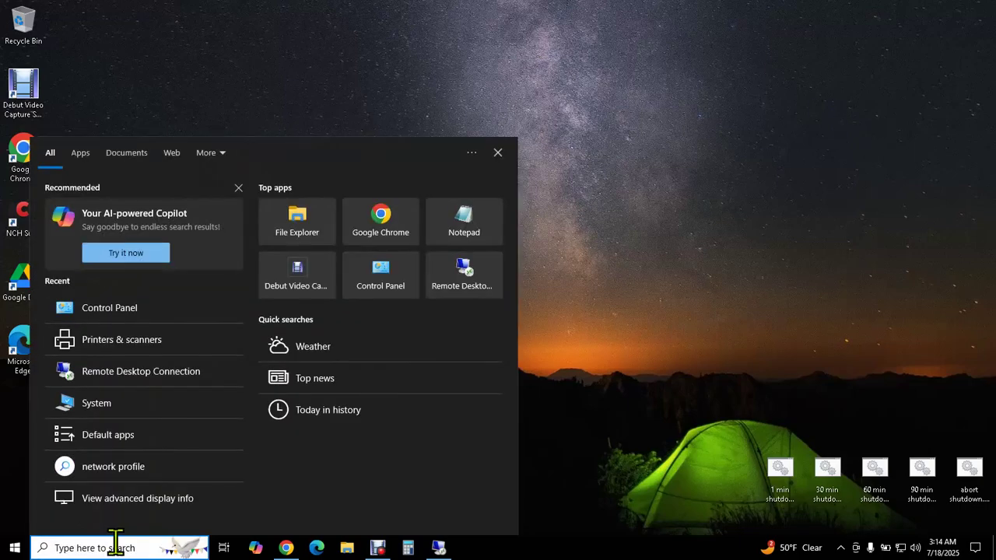
type("printers")
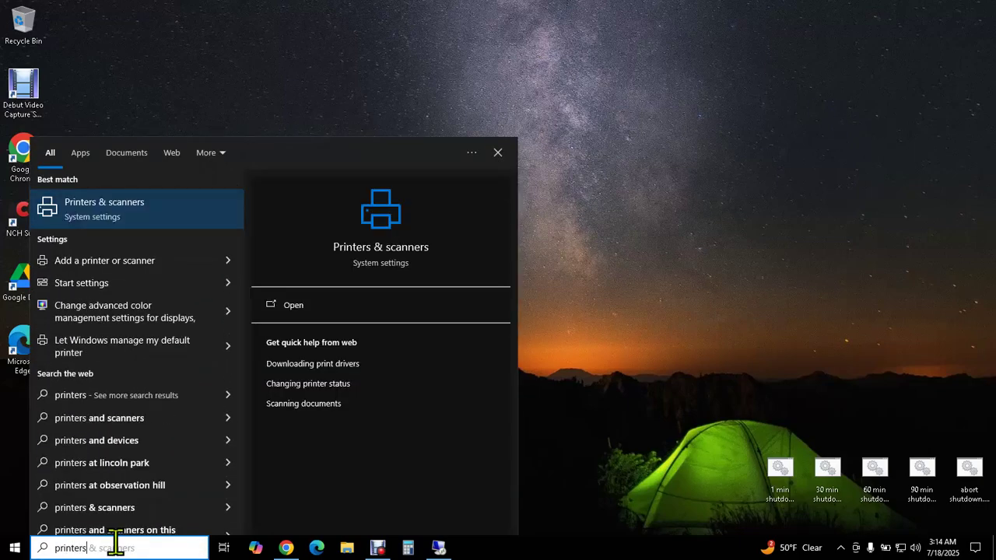
left_click(122, 214)
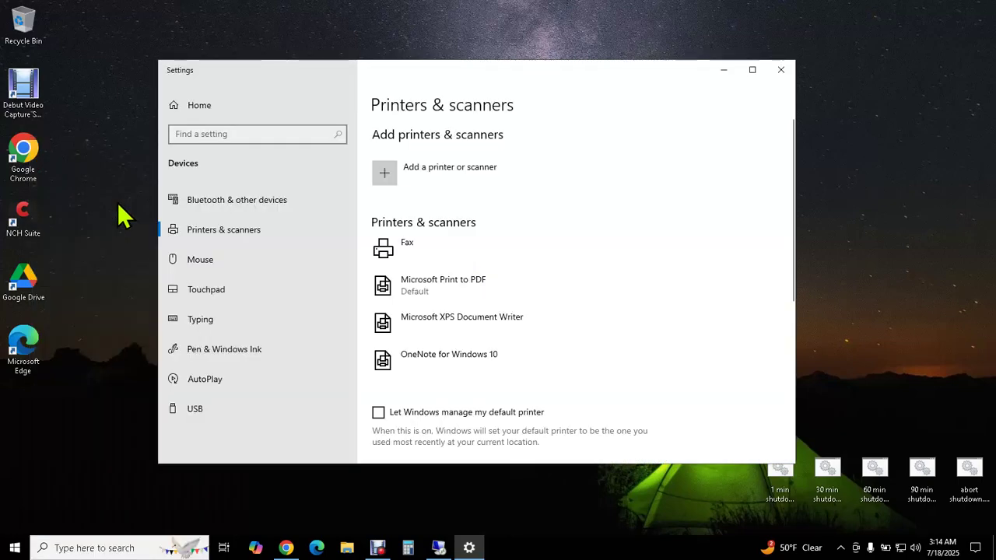
left_click(398, 179)
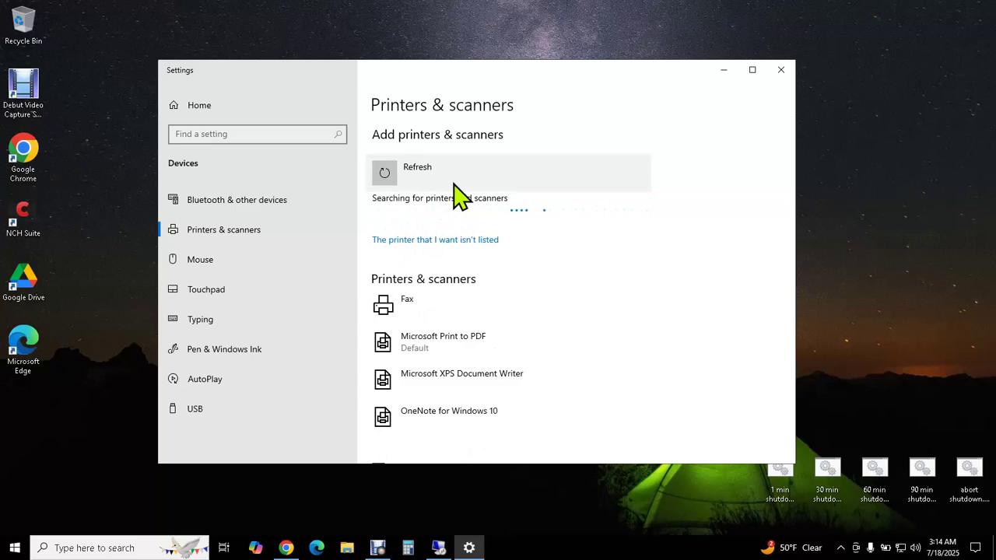
Add a shared printer by name, browsing DESKTOP1 to select \\DESKTOP1\Brother.
left_click(442, 243)
left_click(336, 242)
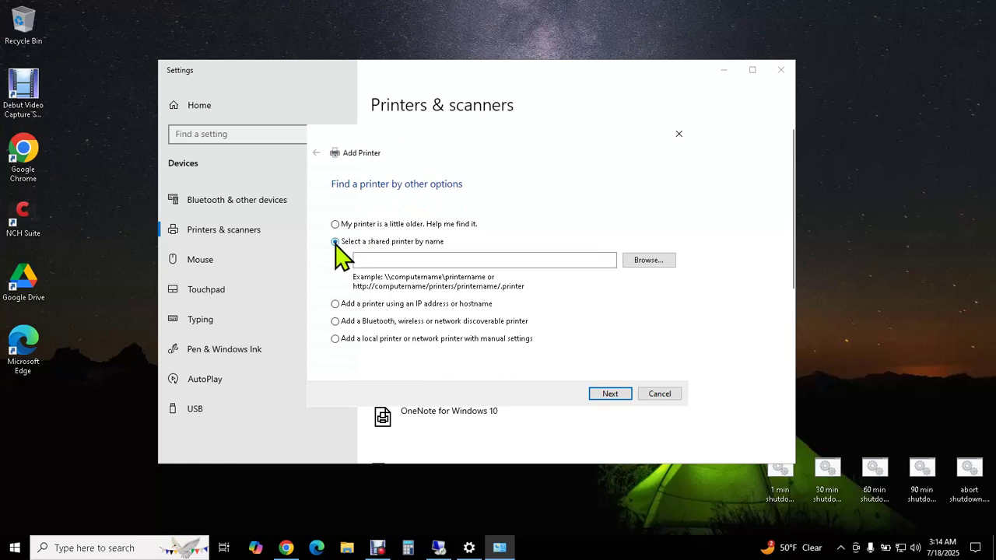
left_click(393, 259)
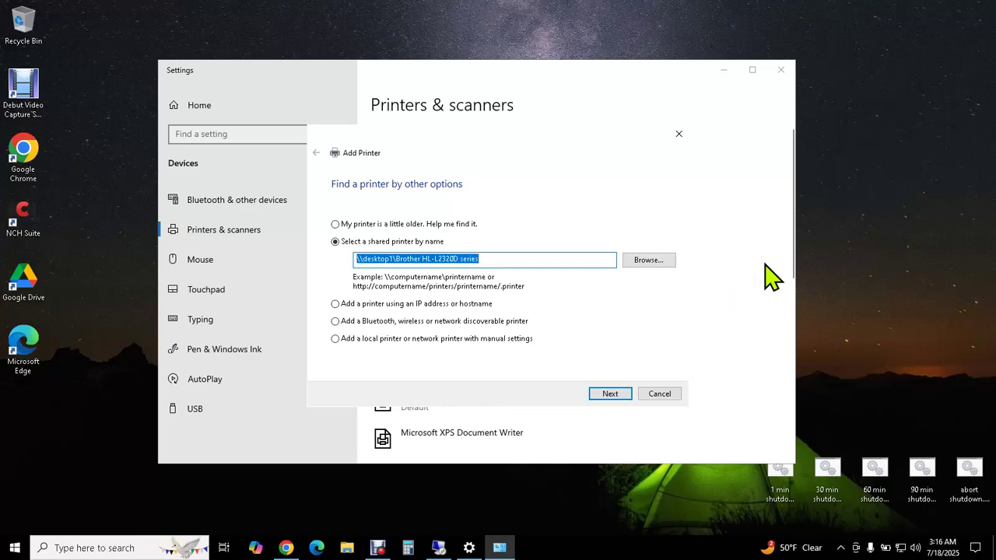
type("\\\\")
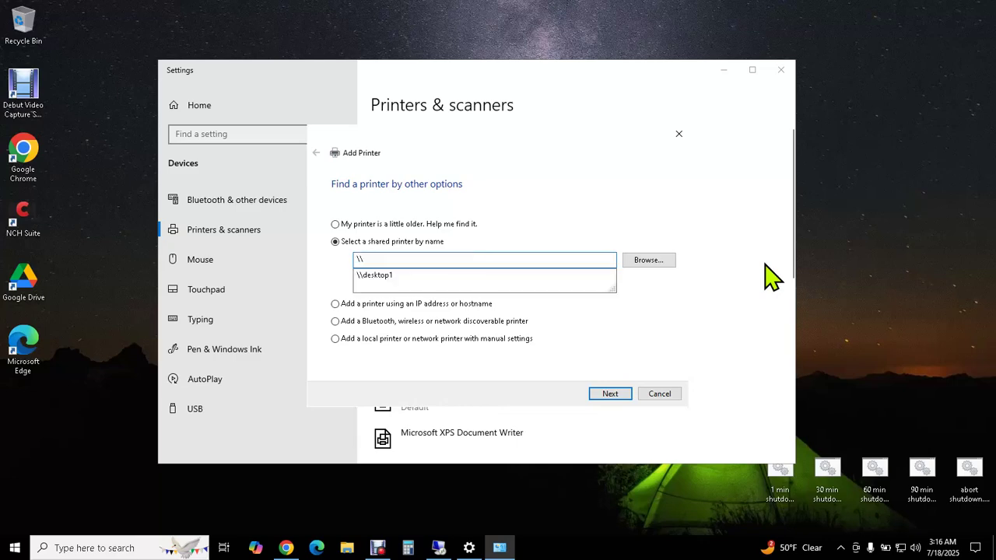
type("desktop1")
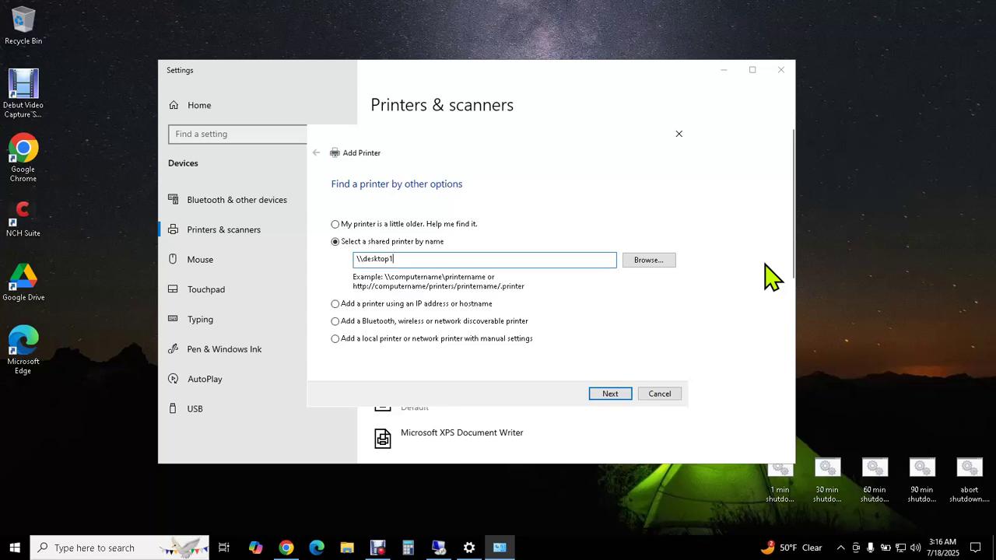
left_click(662, 262)
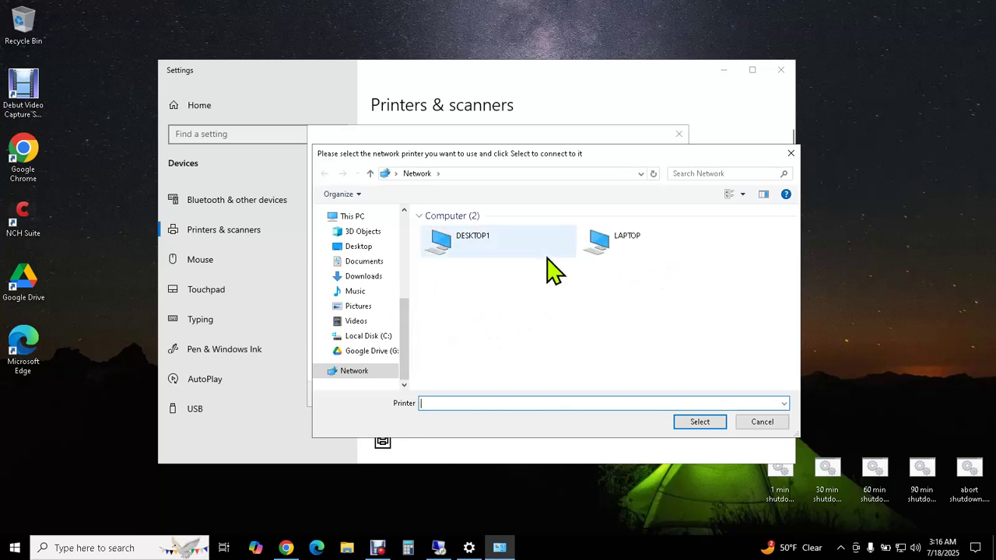
double_click(468, 241)
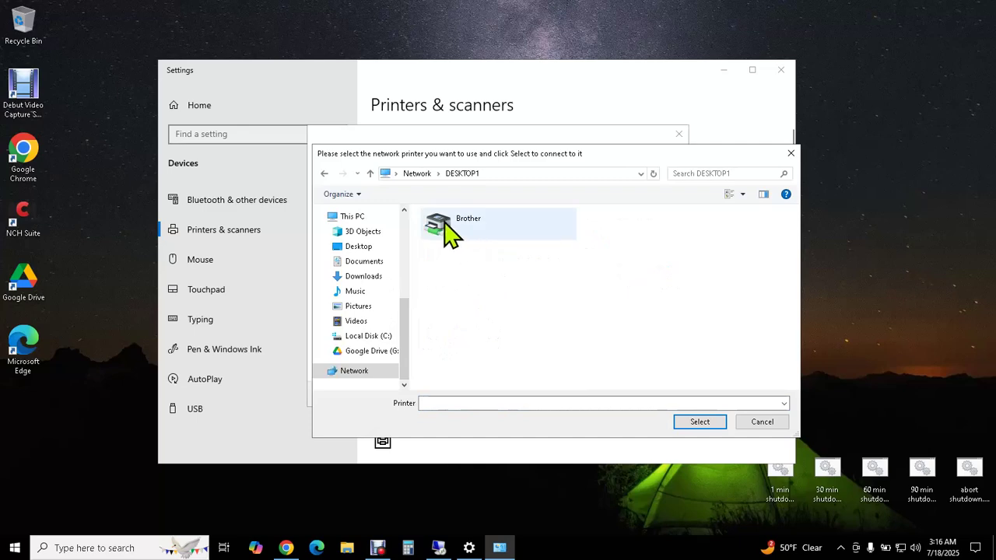
left_click(444, 223)
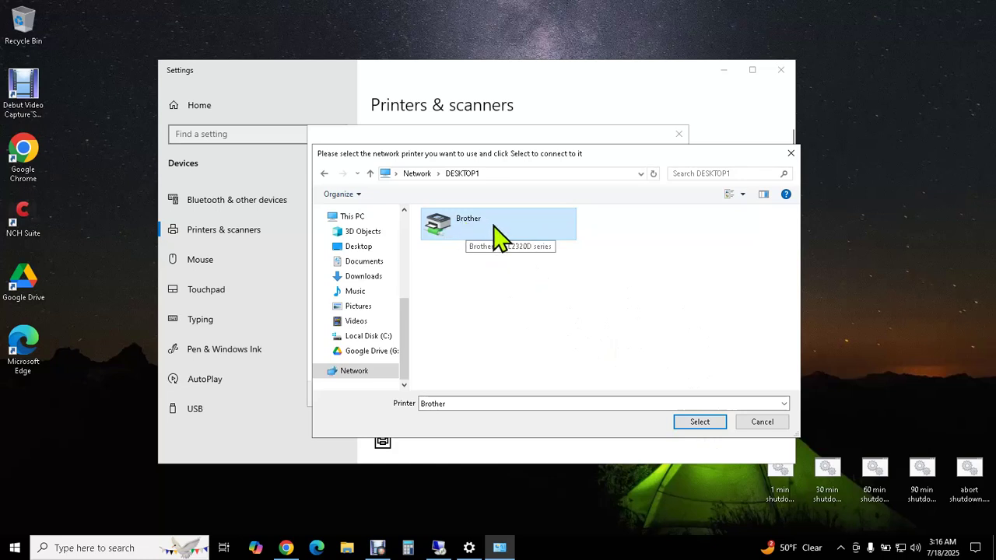
left_click(698, 423)
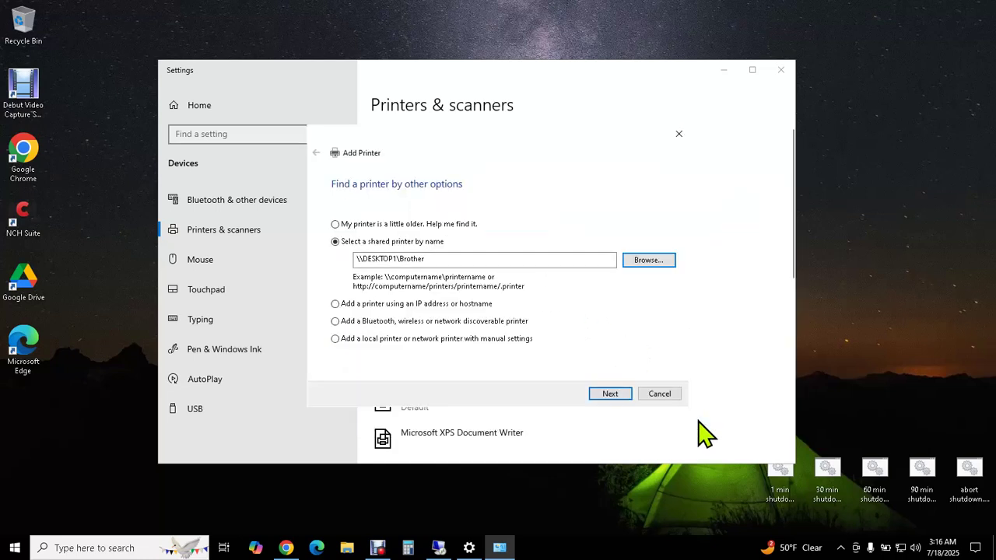
Install Brother HL-L2320D series on DESKTOP1 as the default printer and print a test page.
left_click(613, 395)
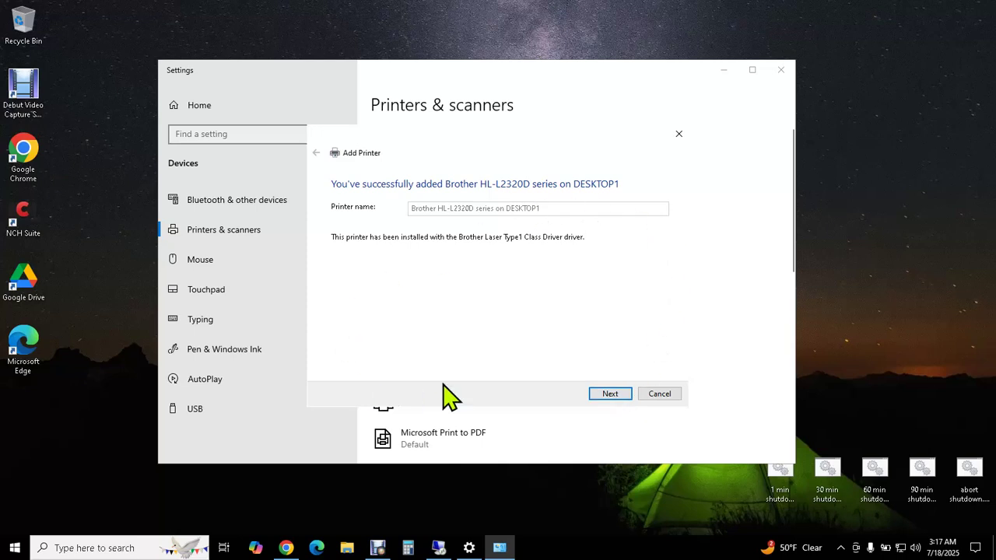
left_click(612, 394)
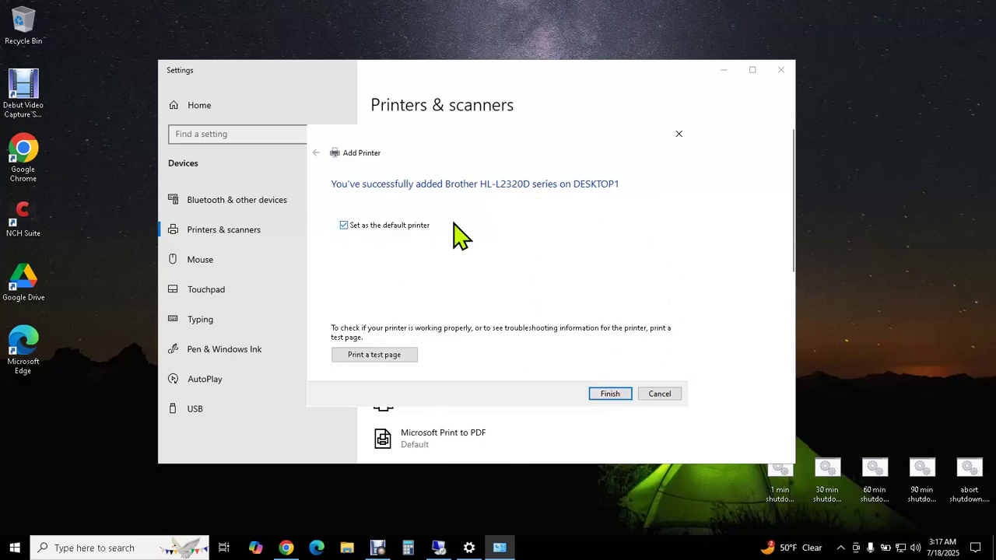
left_click(391, 359)
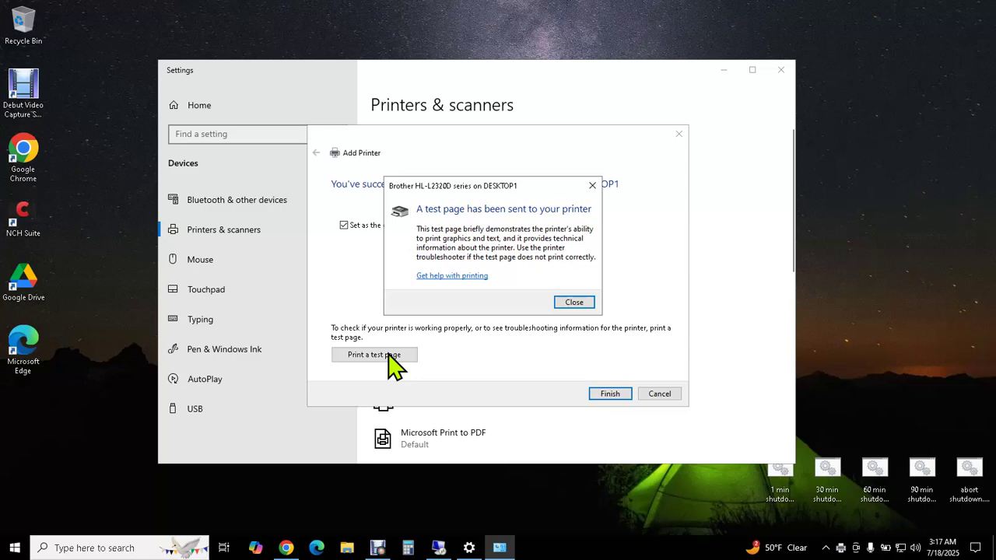
left_click(569, 307)
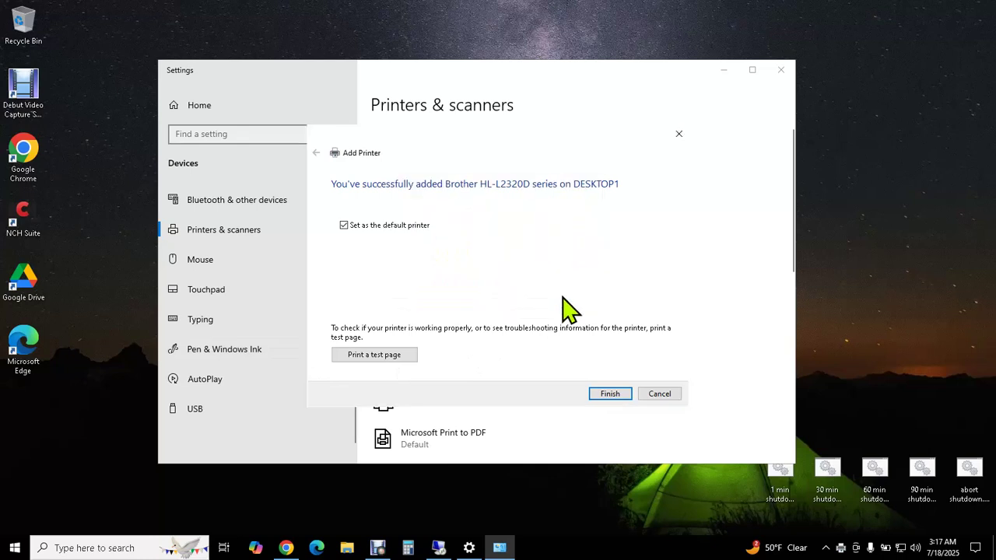
left_click(842, 547)
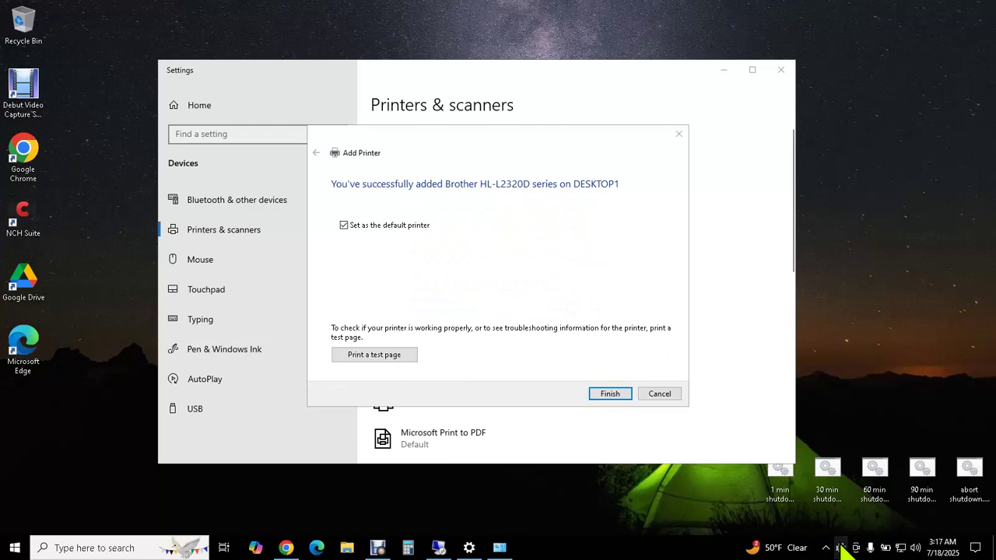
right_click(842, 544)
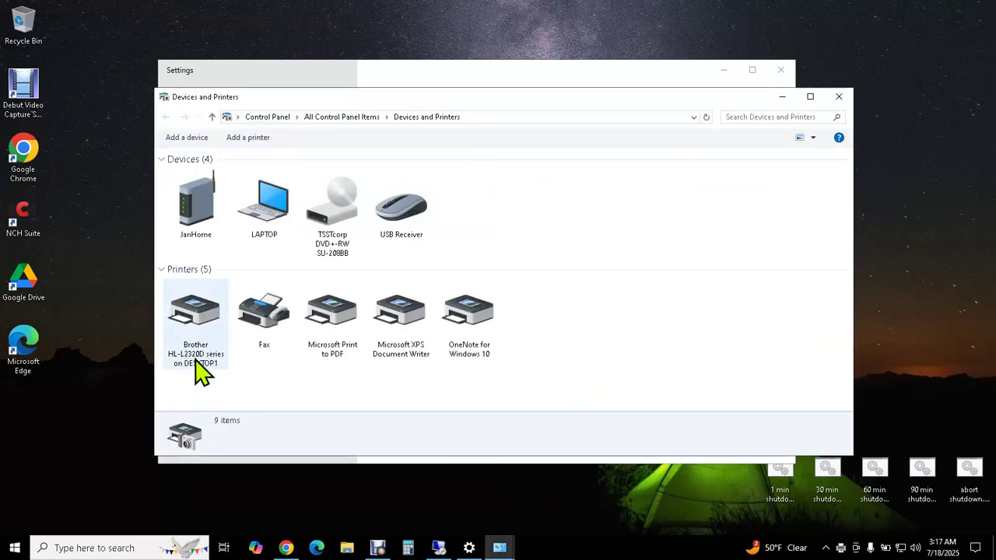
double_click(197, 349)
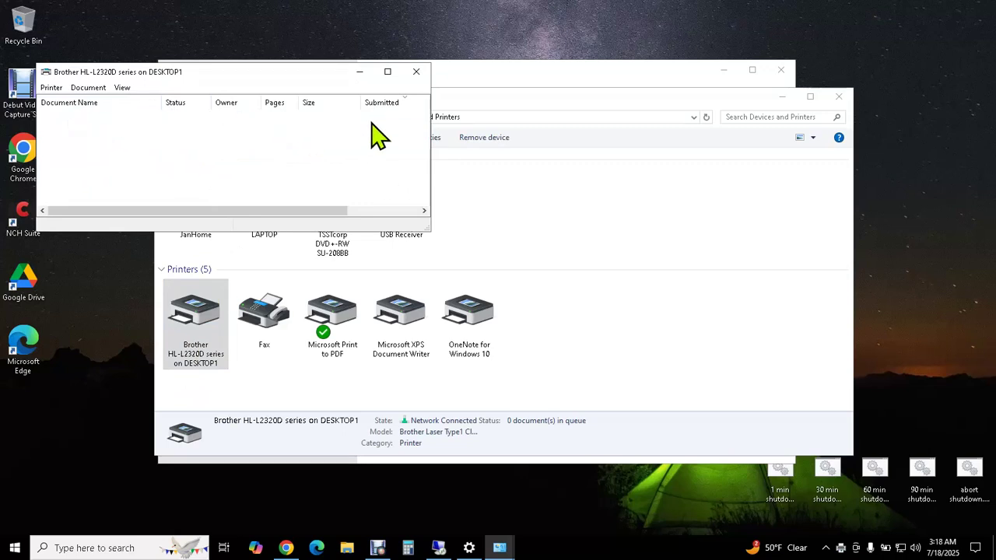
left_click(416, 72)
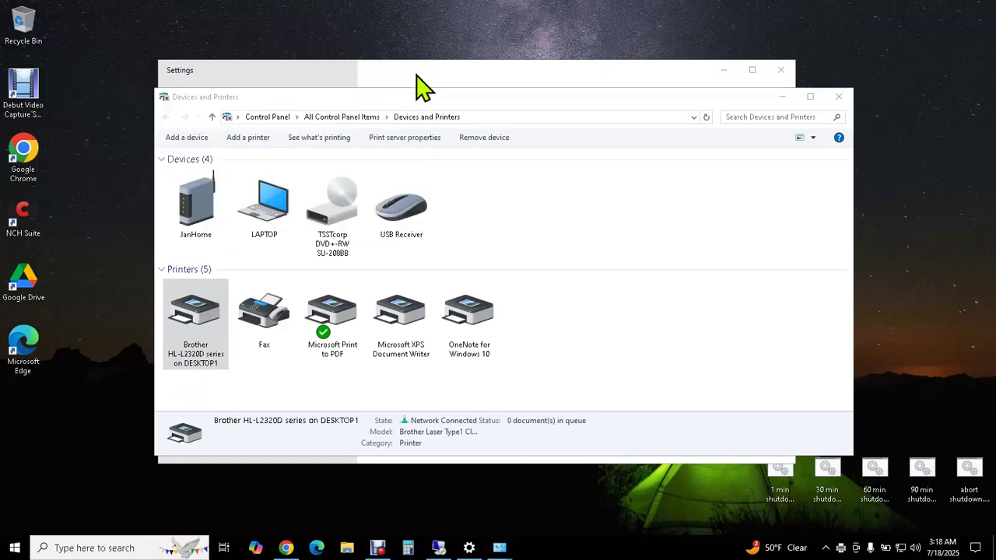
left_click(840, 99)
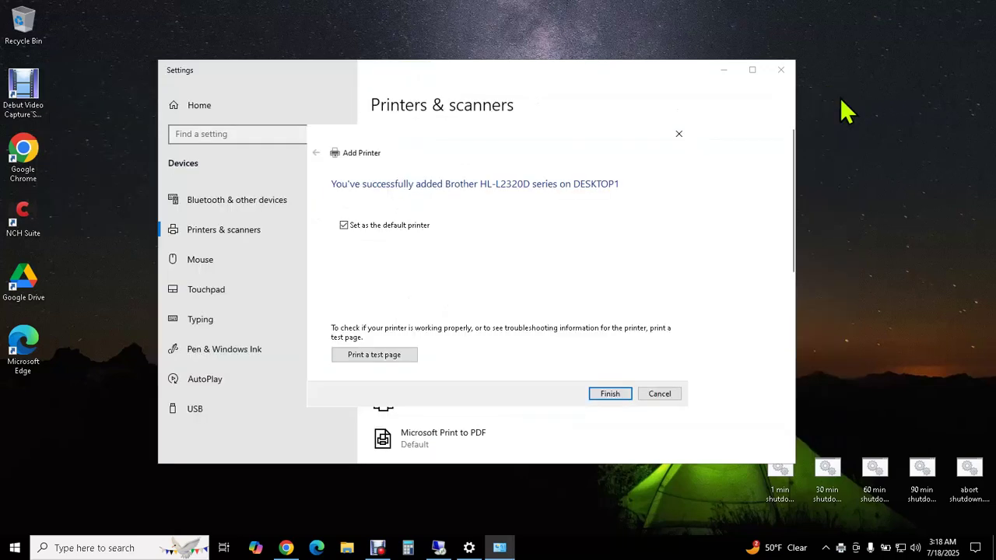
Finish the Add Printer wizard and view the Brother printer's print queue.
left_click(609, 394)
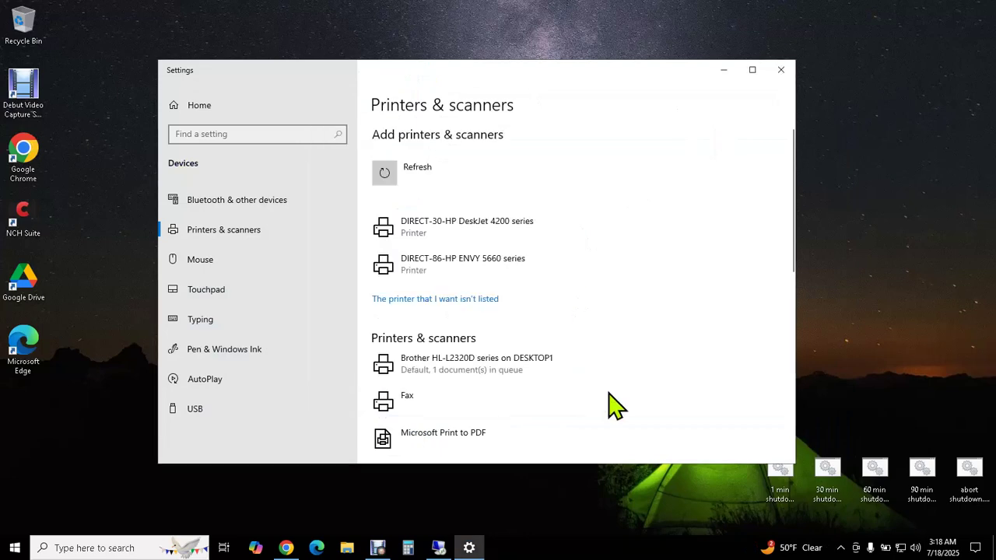
scroll(547, 301, "down", 3)
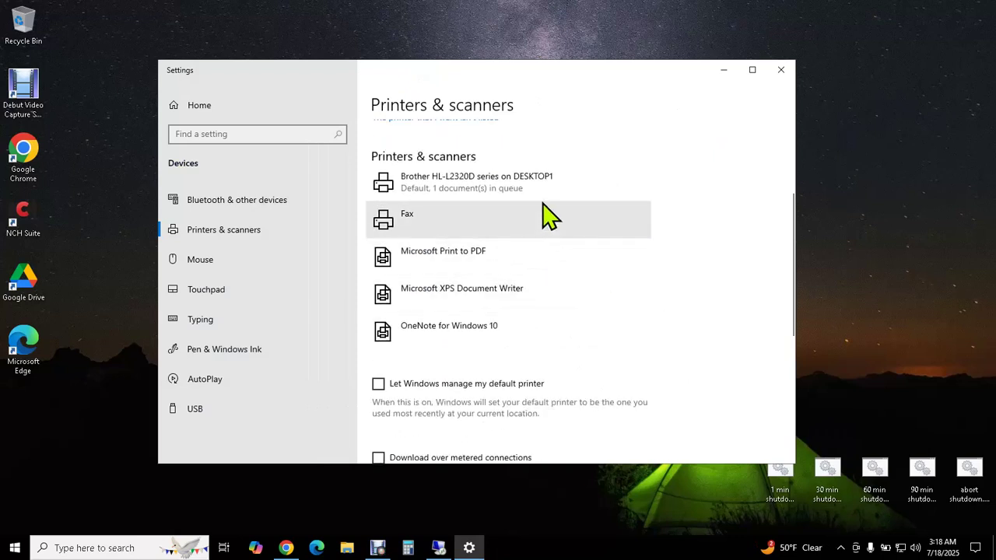
left_click(494, 195)
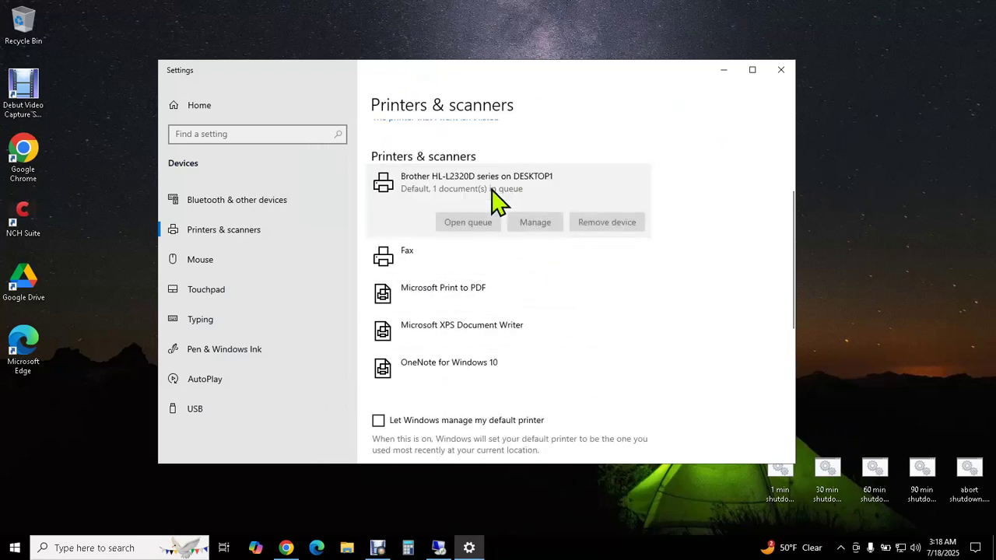
left_click(480, 229)
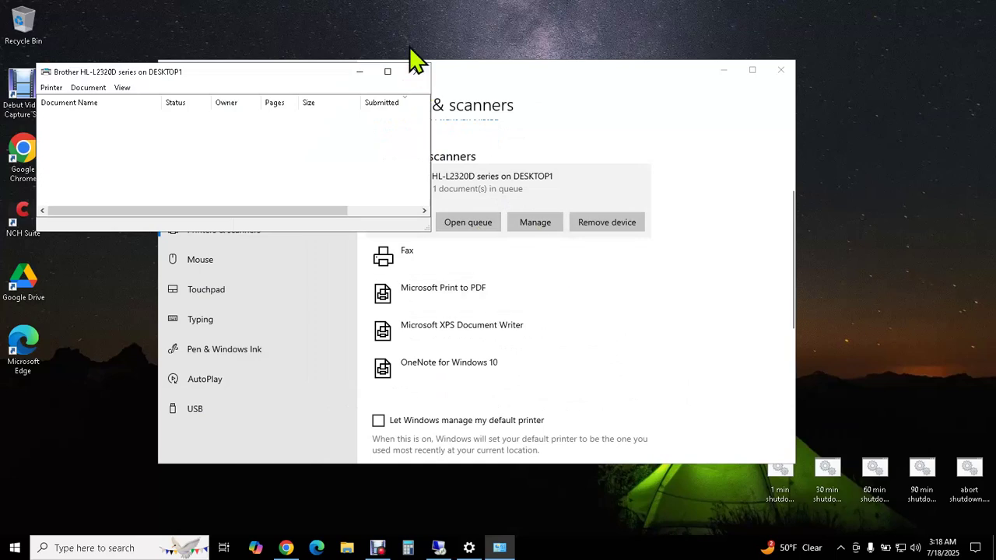
Close the print queue, refresh the printers list, and close Settings.
left_click(418, 72)
scroll(518, 205, "up", 3)
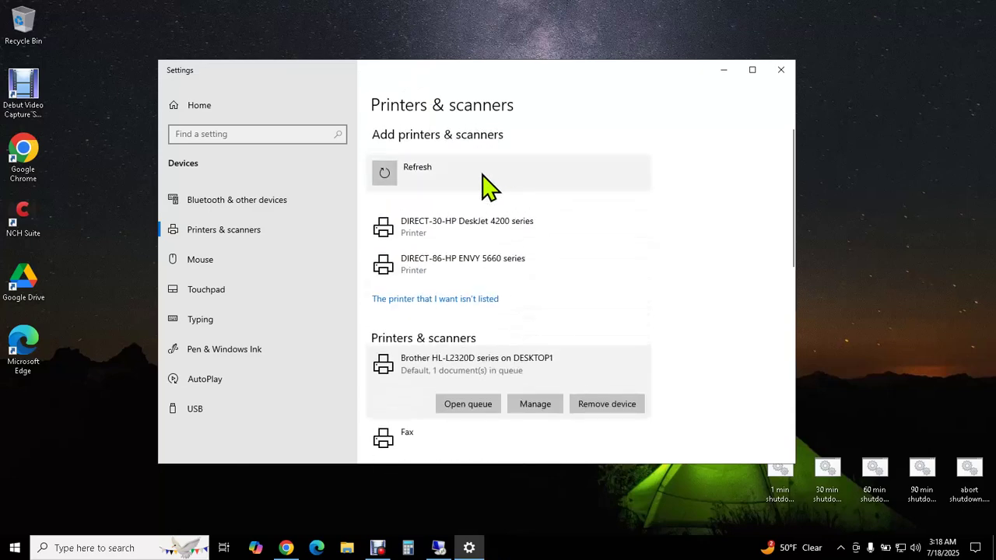
left_click(387, 173)
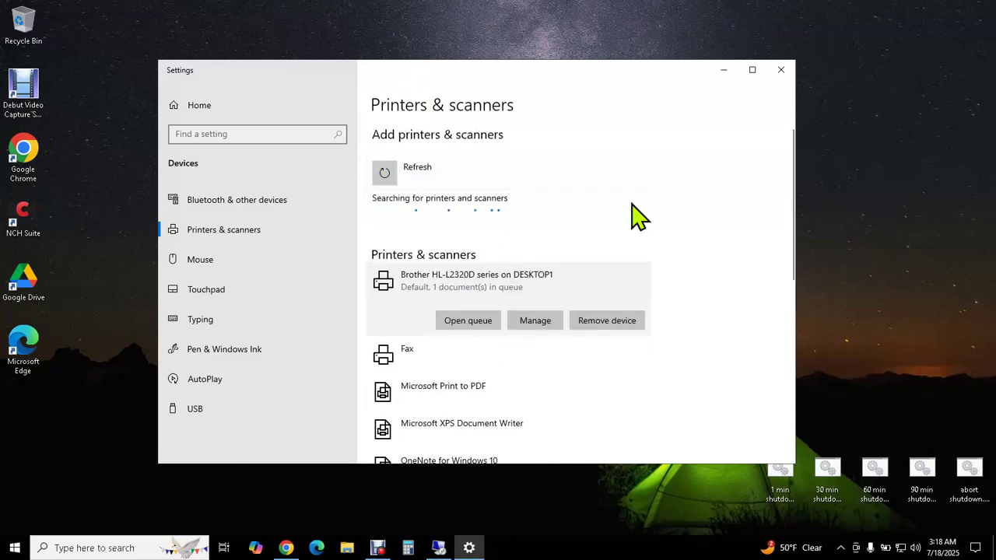
left_click(783, 74)
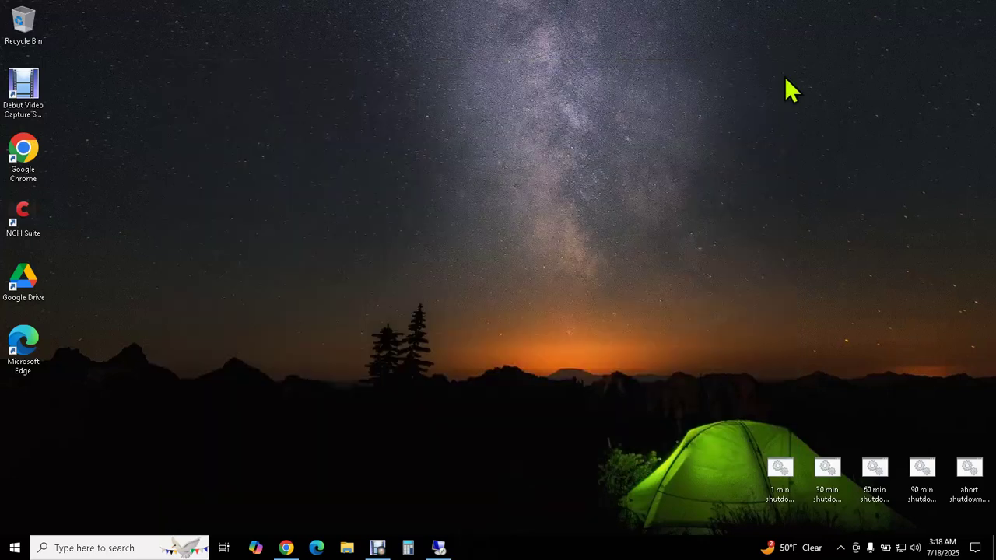
Reopen Printers & scanners through a 'printers' search, showing Brother HL-L2320D series as Default.
left_click(146, 547)
type("pri")
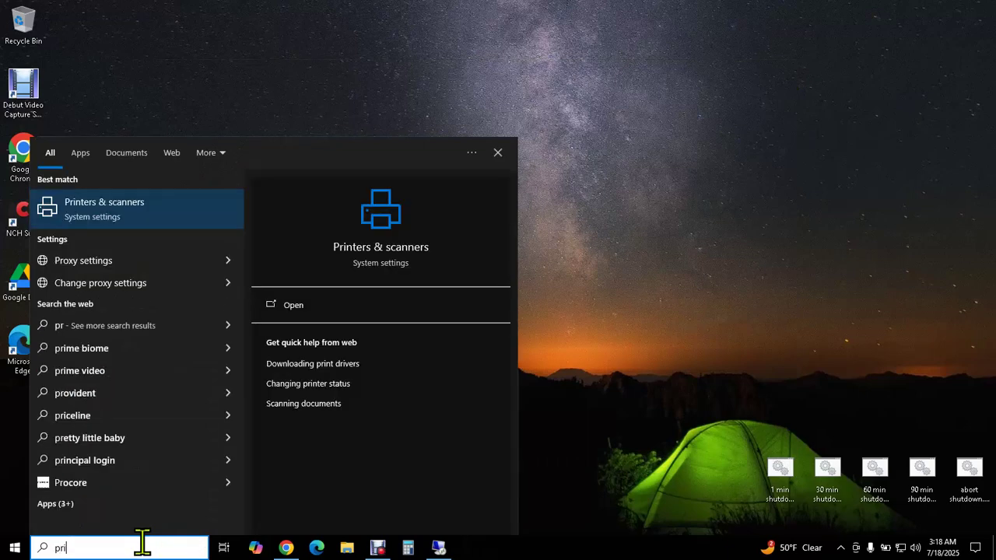
type("nters")
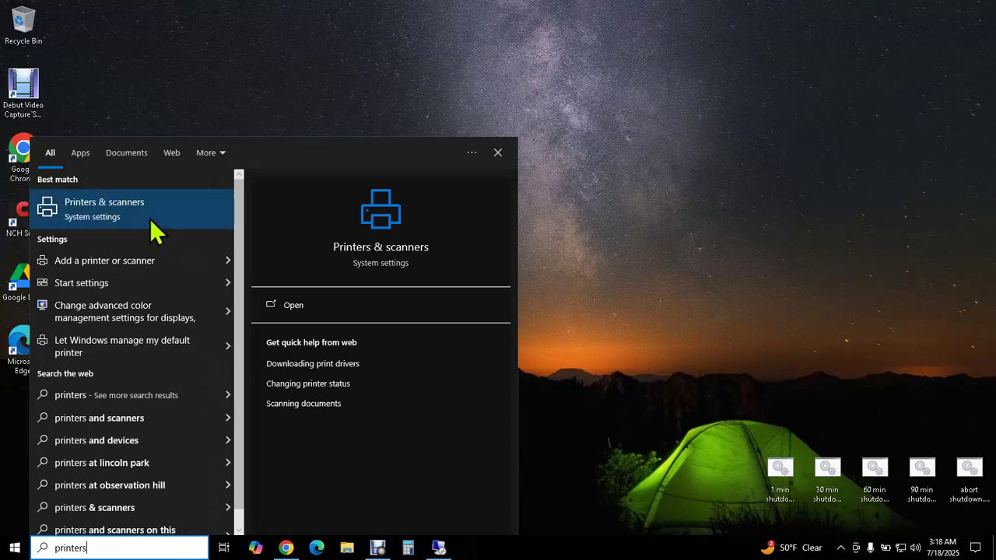
left_click(150, 218)
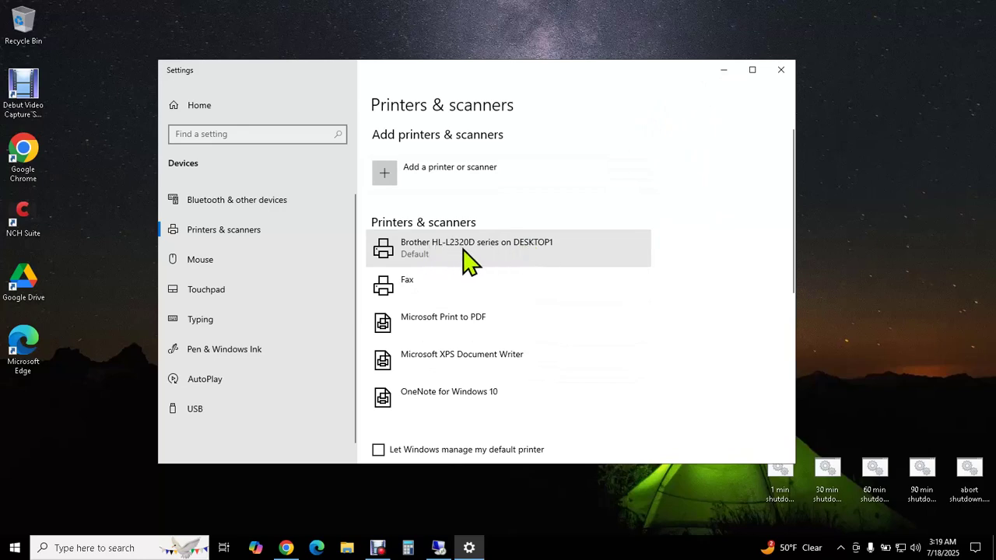
View the DESKTOP1 remote session, minimize it, and select the Brother printer in Settings.
left_click(440, 547)
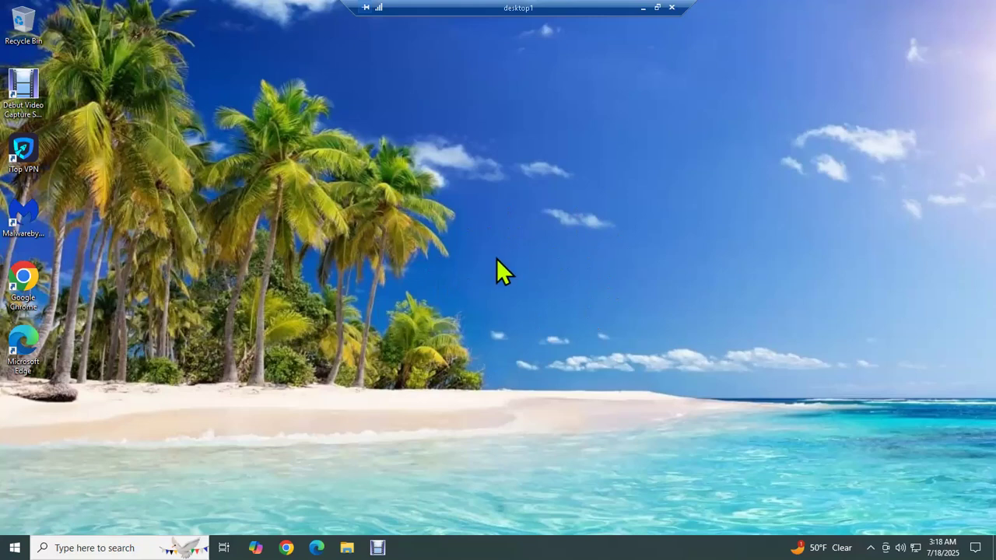
left_click(643, 8)
left_click(444, 256)
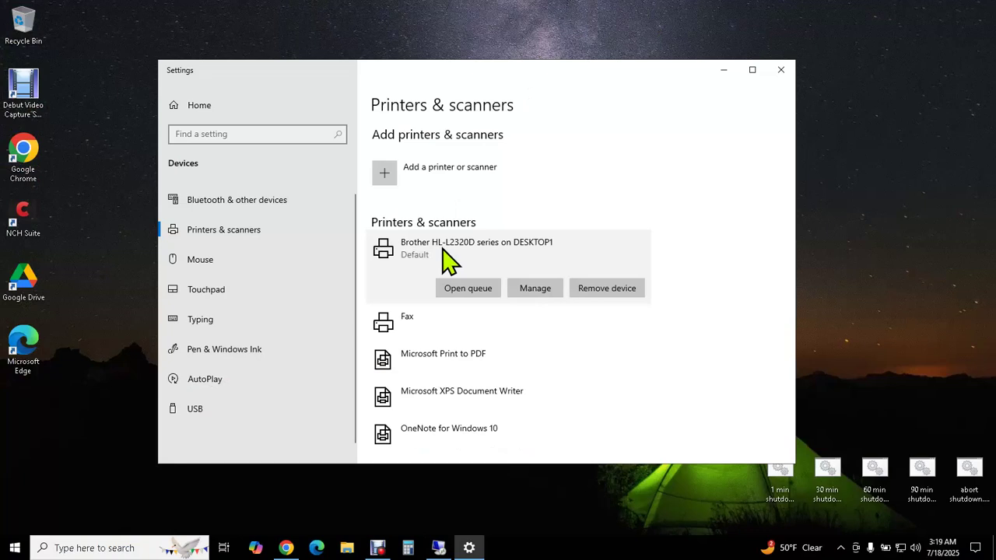
Minimize Settings and create a new text document named test on the desktop.
left_click(720, 70)
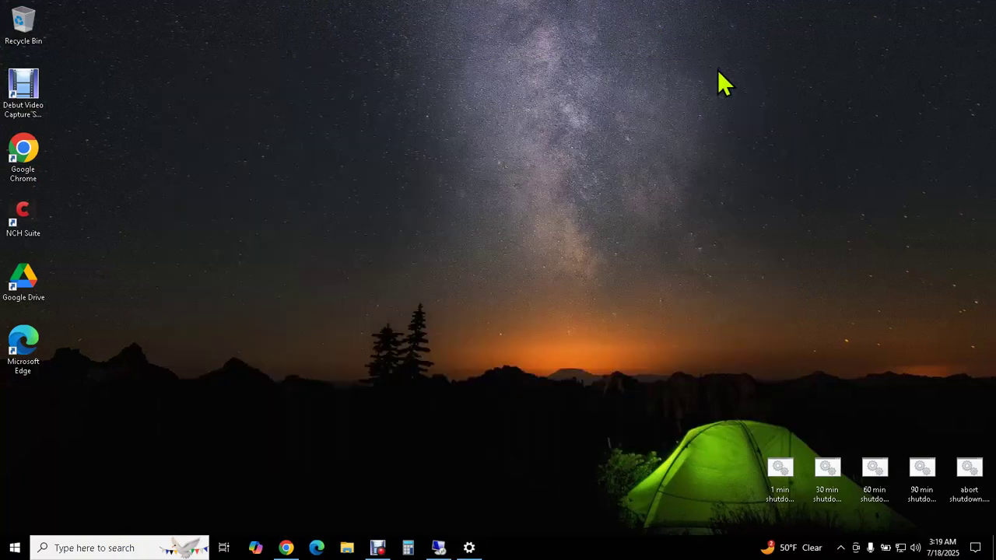
right_click(470, 253)
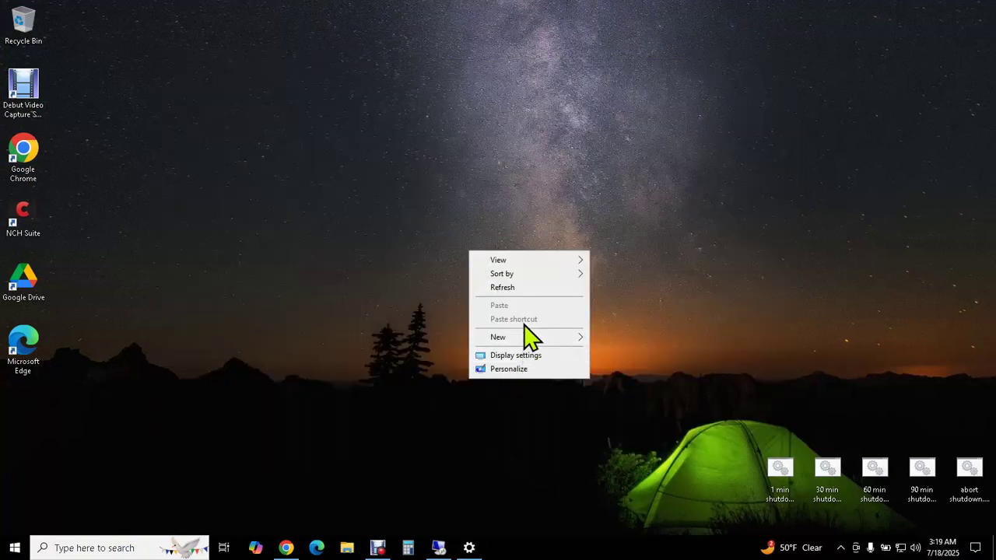
mouse_move(526, 338)
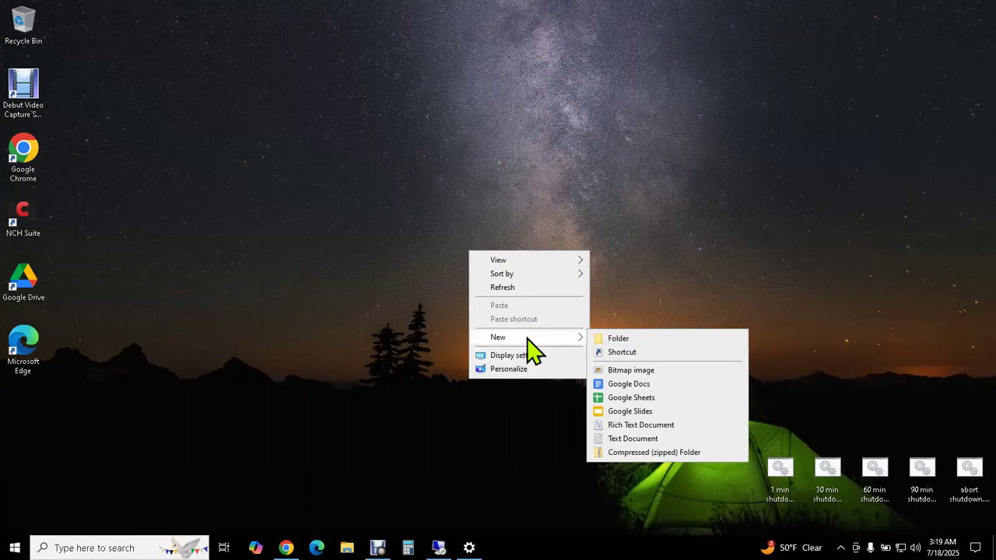
left_click(638, 438)
type("test.txt")
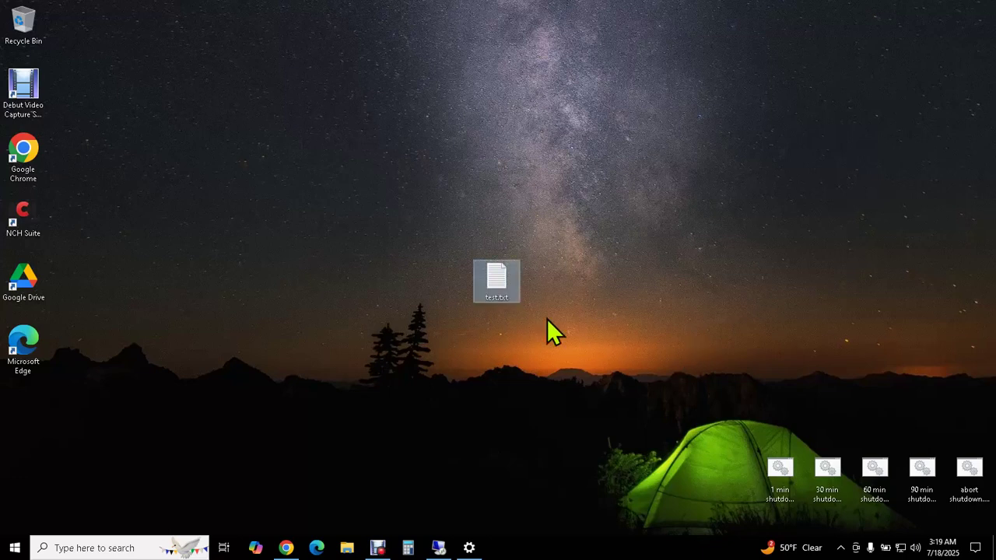
Open test.txt in Notepad, type filler text, and open the Print dialog.
double_click(499, 281)
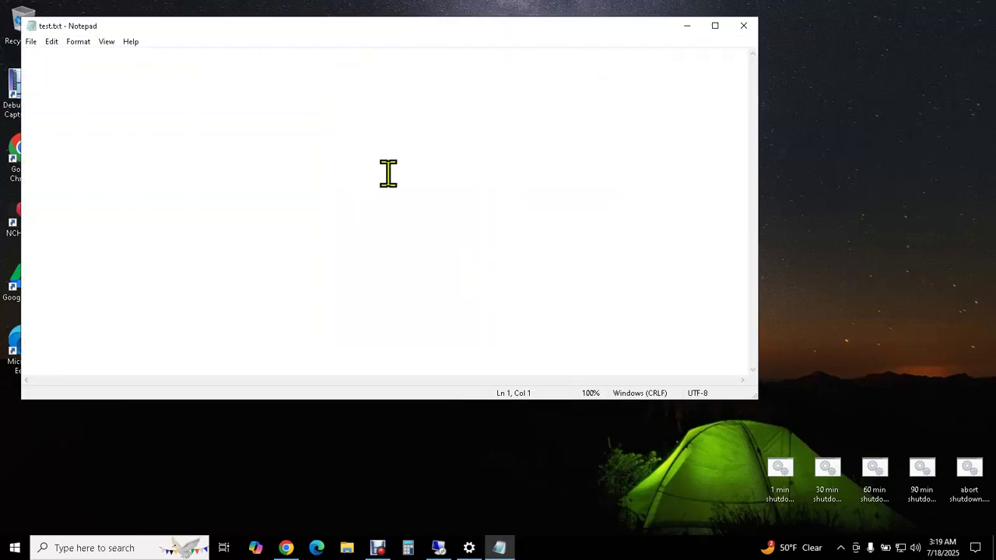
type("kaj;dfkja;lkjdff;lkajdf;lkja")
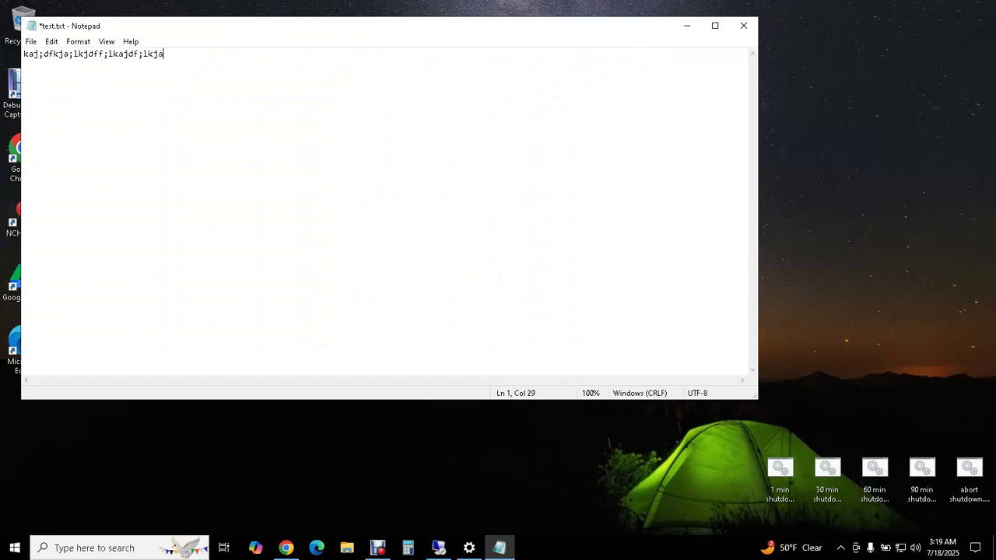
type(";dlfkja;ldkjaf;lkdfja")
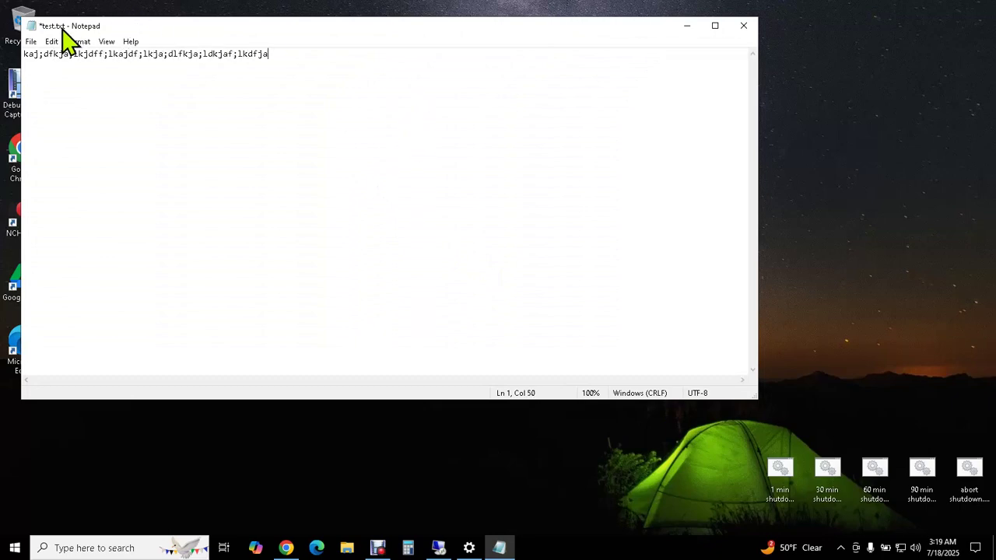
left_click(31, 43)
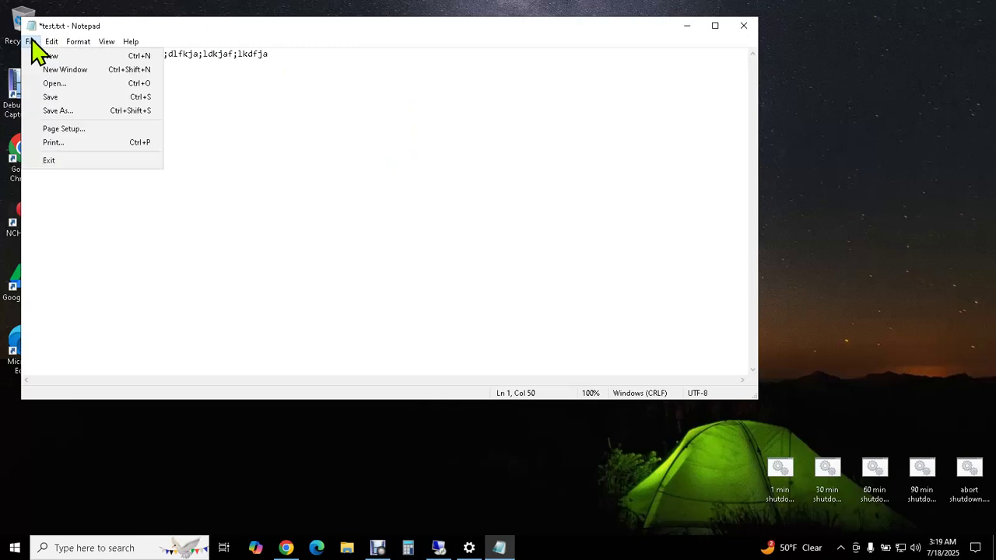
left_click(56, 143)
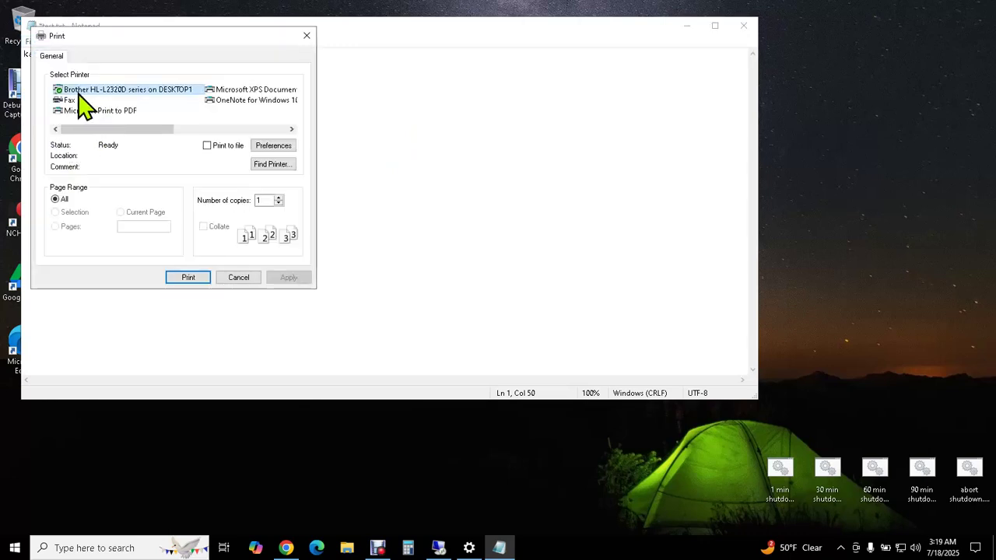
Print test.txt on the Brother printer, then delete test.txt from the desktop.
left_click(189, 277)
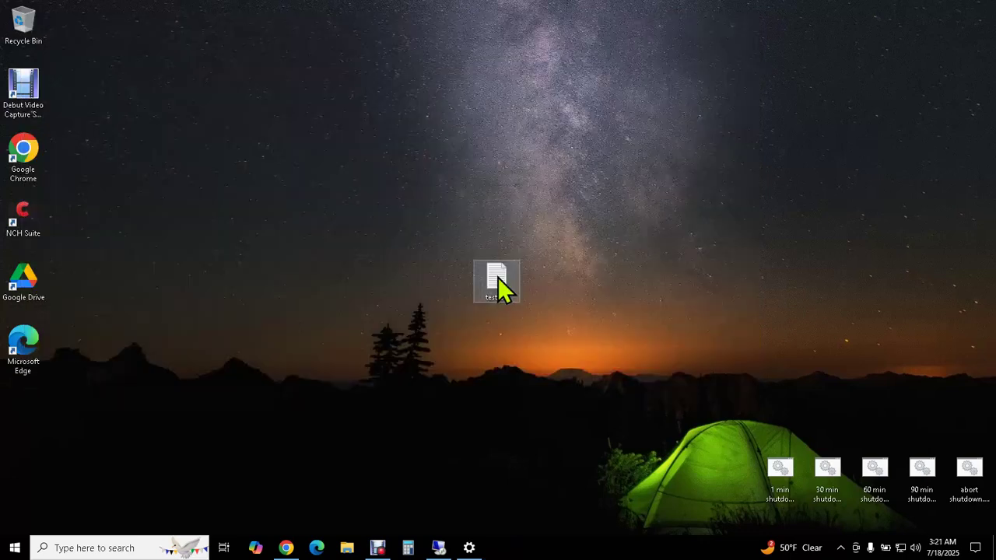
right_click(498, 278)
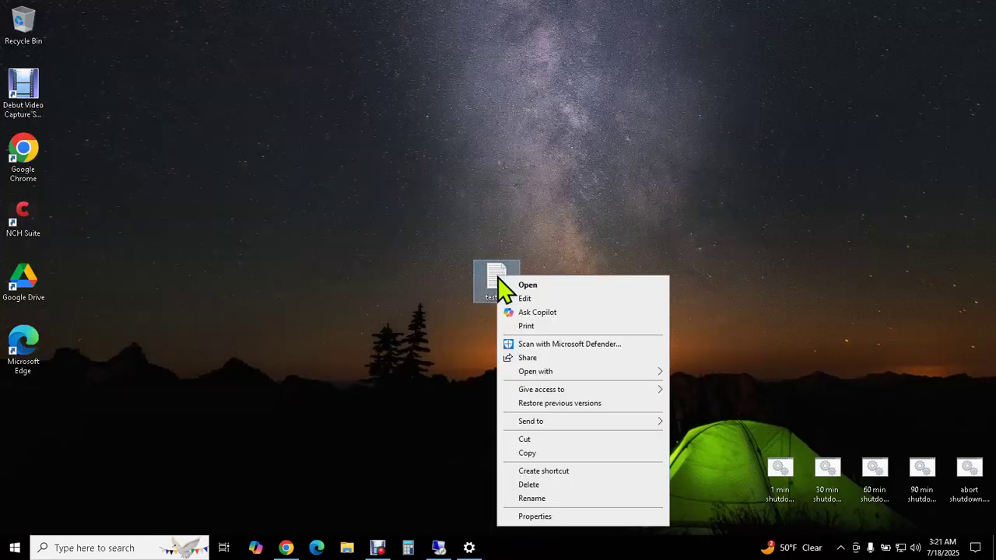
left_click(529, 485)
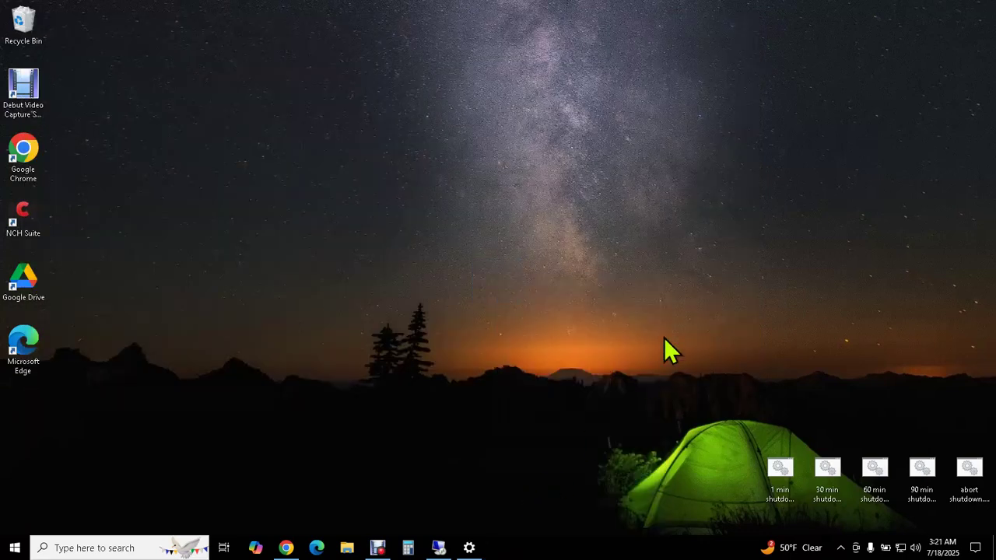
Restore Chrome and scroll through the YouTube channel's Videos tab.
left_click(287, 549)
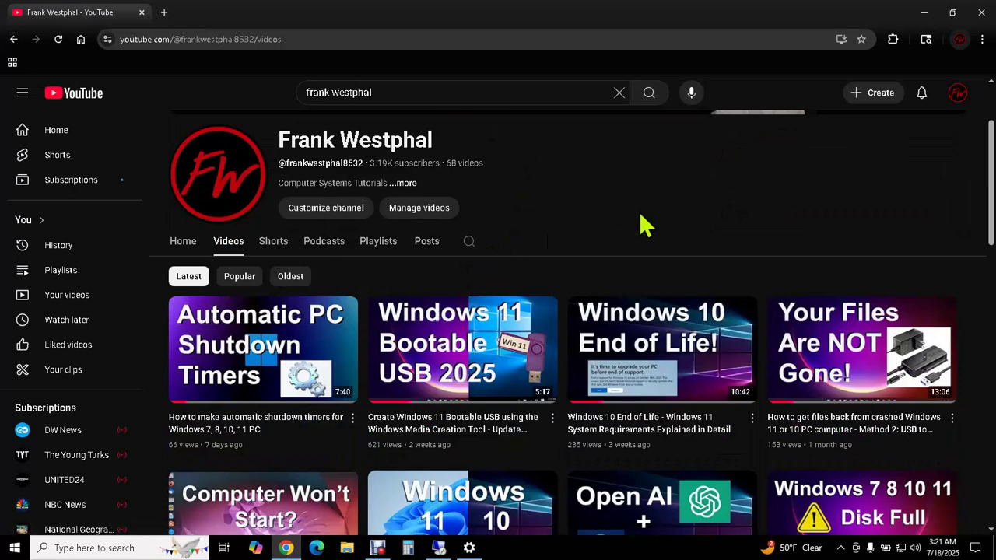
scroll(644, 225, "down", 1)
scroll(645, 225, "down", 1)
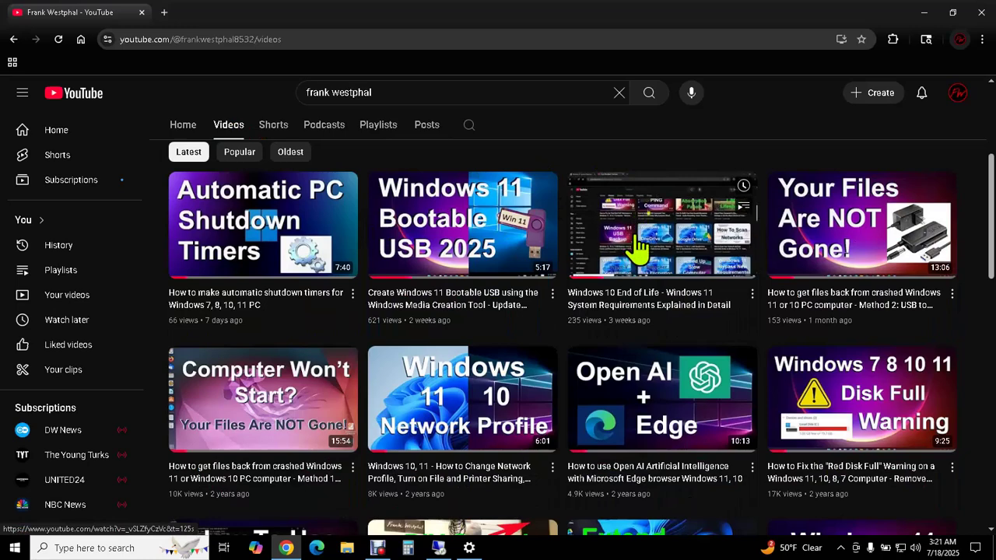
scroll(640, 247, "down", 1)
scroll(640, 248, "up", 1)
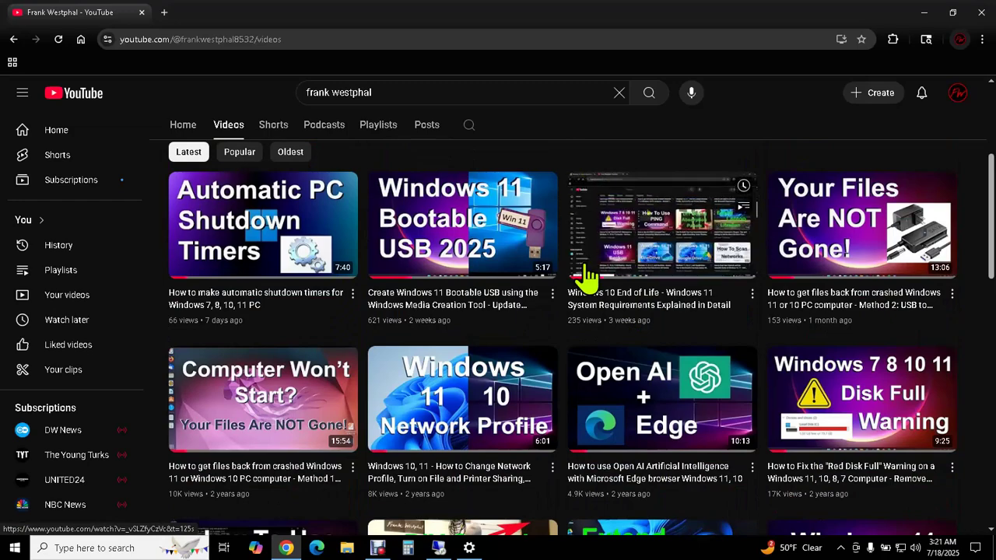
scroll(587, 274, "down", 2)
scroll(588, 279, "down", 2)
scroll(584, 278, "up", 8)
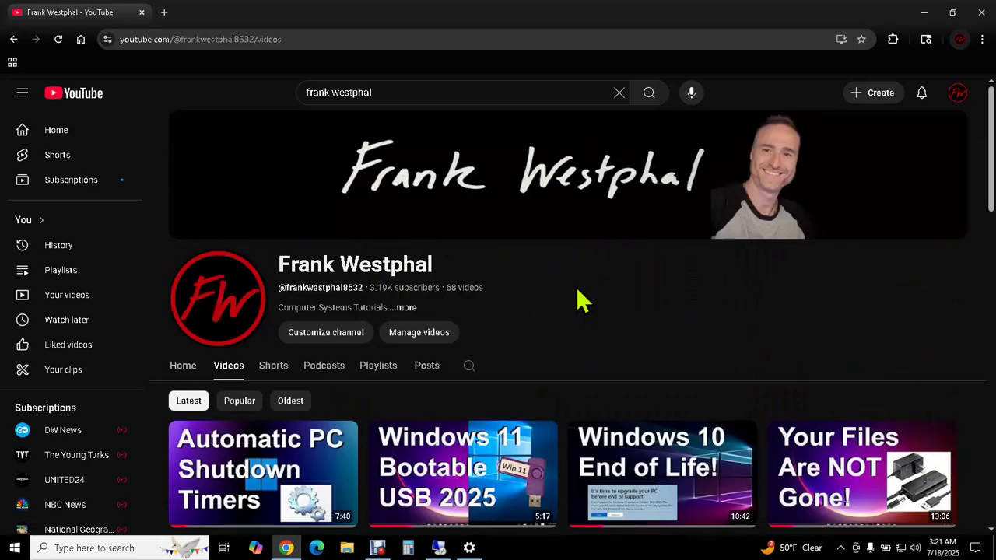